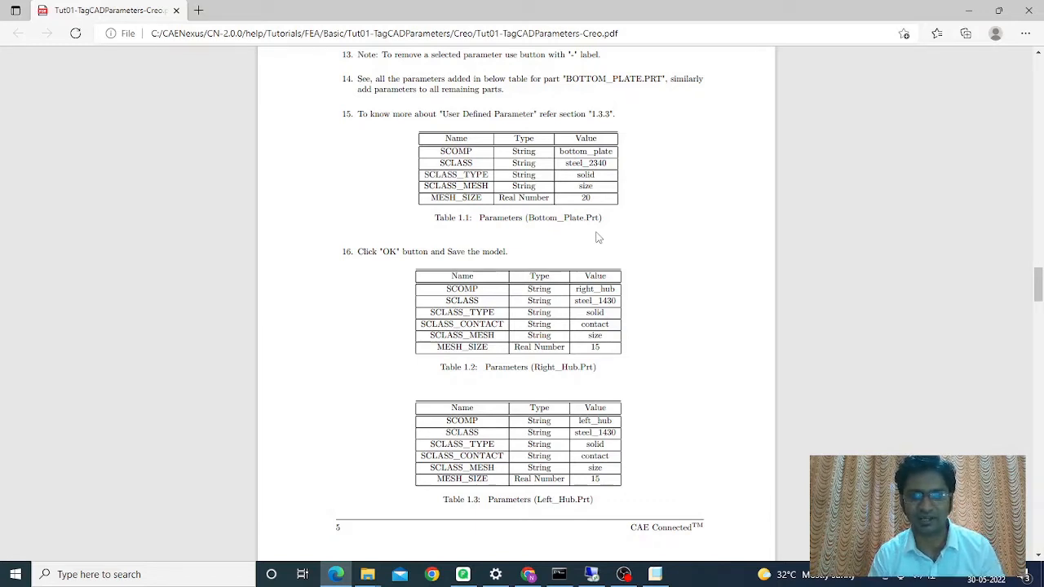
Switch from the PDF tutorial to Creo Parametric and open the parameters of the COUPLING_FEA assembly.
left_click(970, 10)
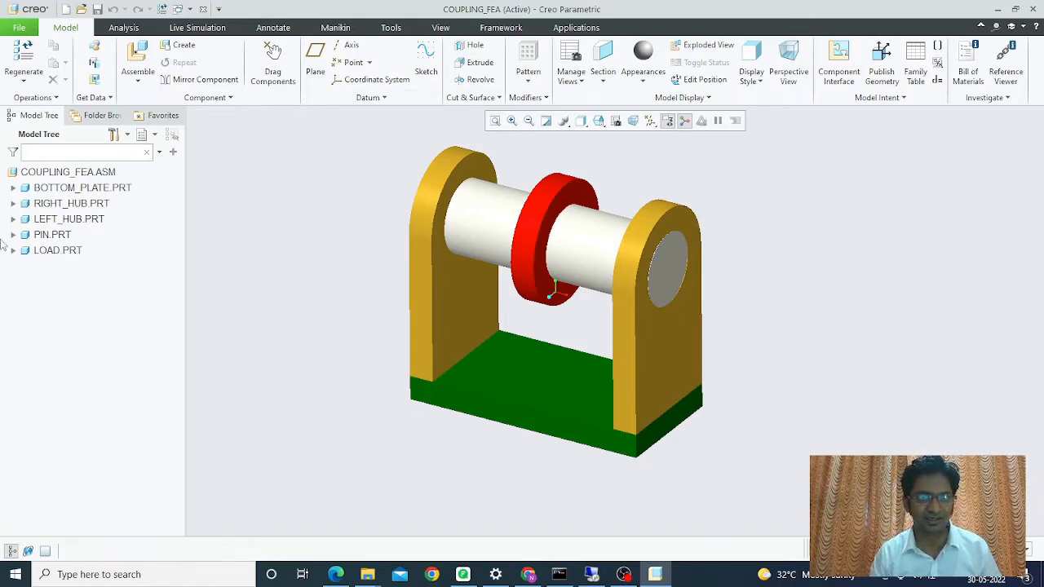
left_click(71, 224)
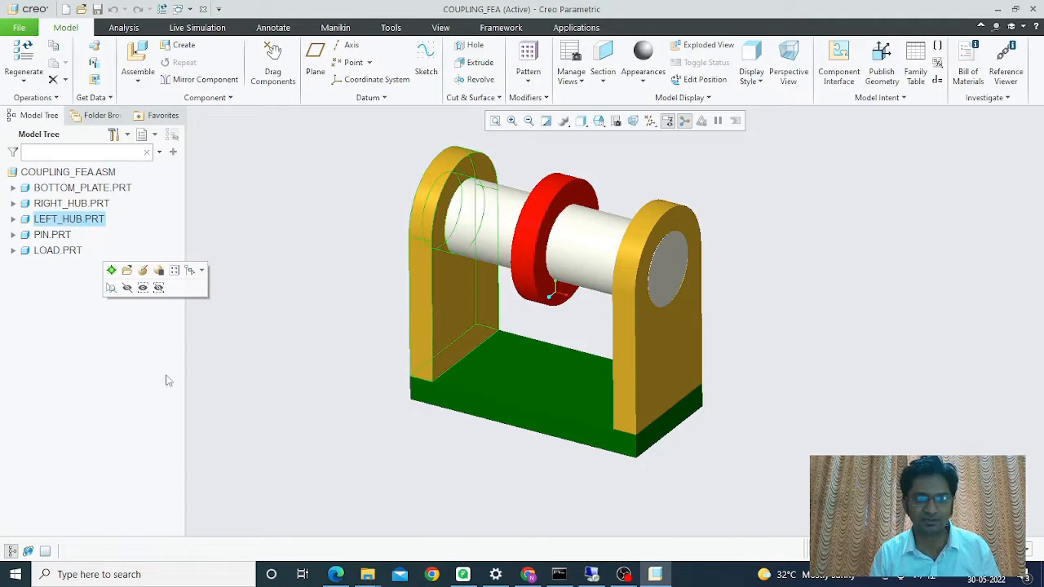
left_click(220, 381)
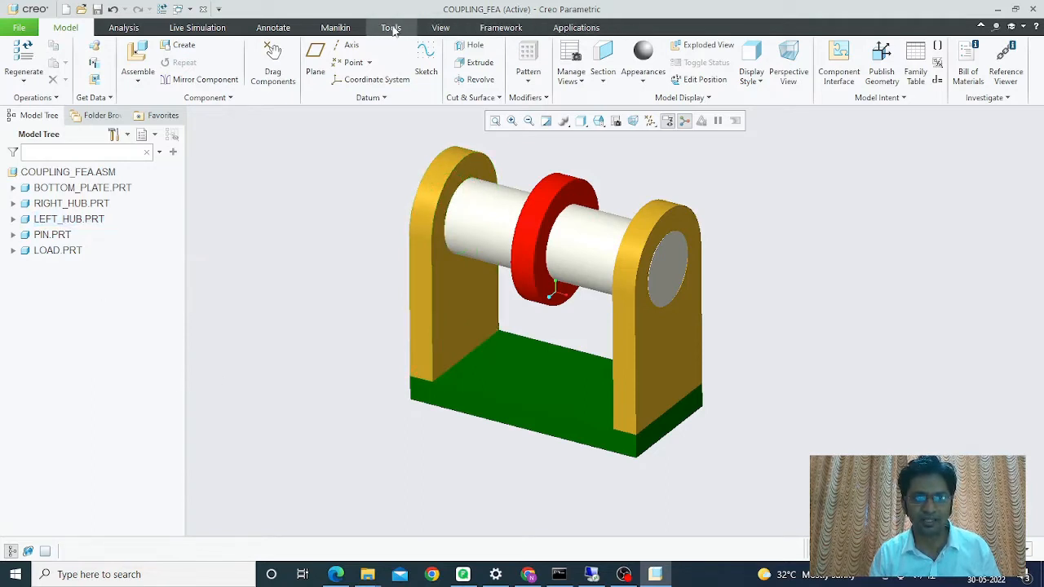
left_click(392, 29)
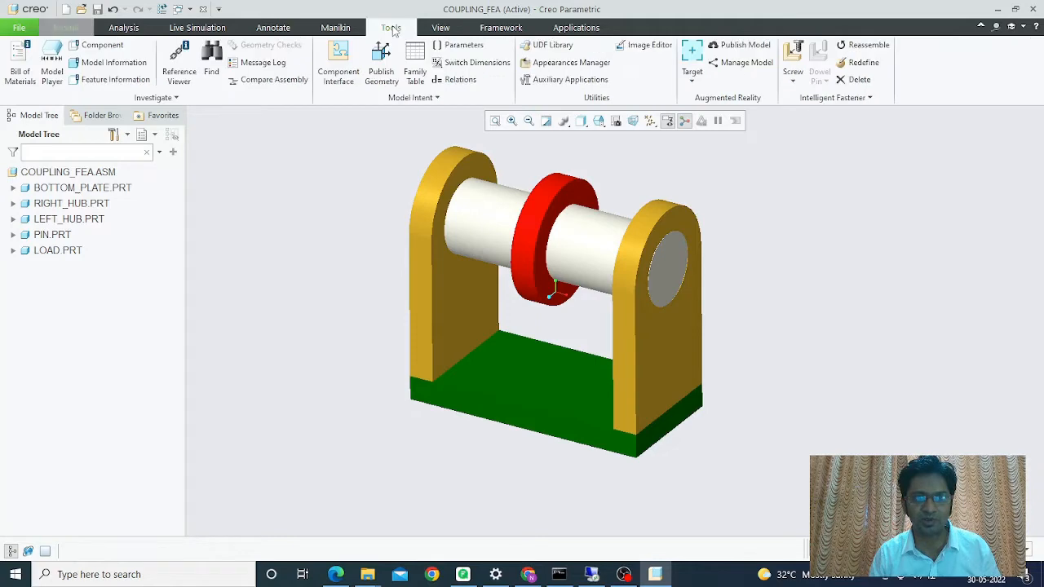
left_click(459, 46)
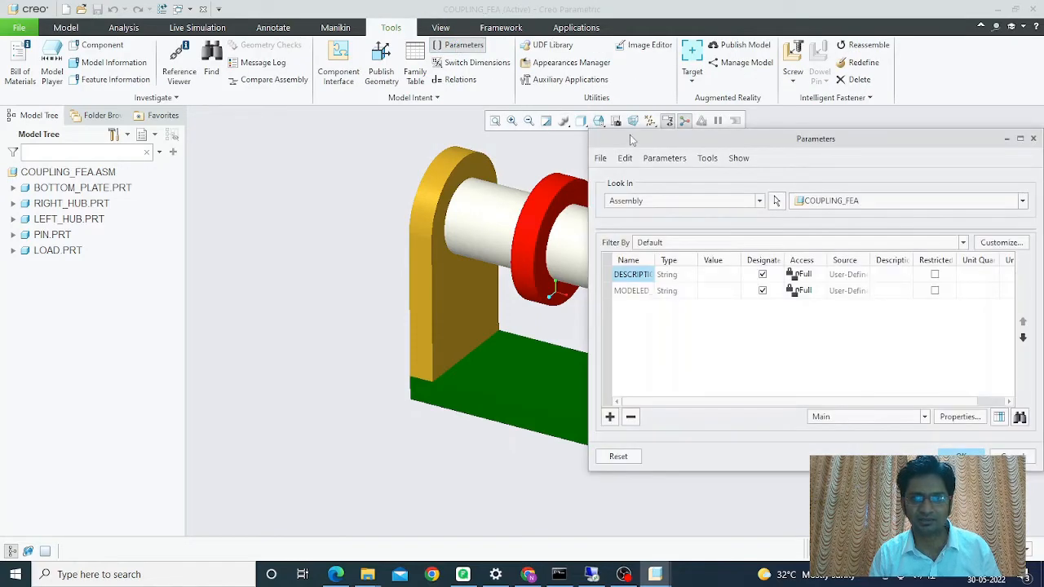
left_click_drag(653, 145, 603, 117)
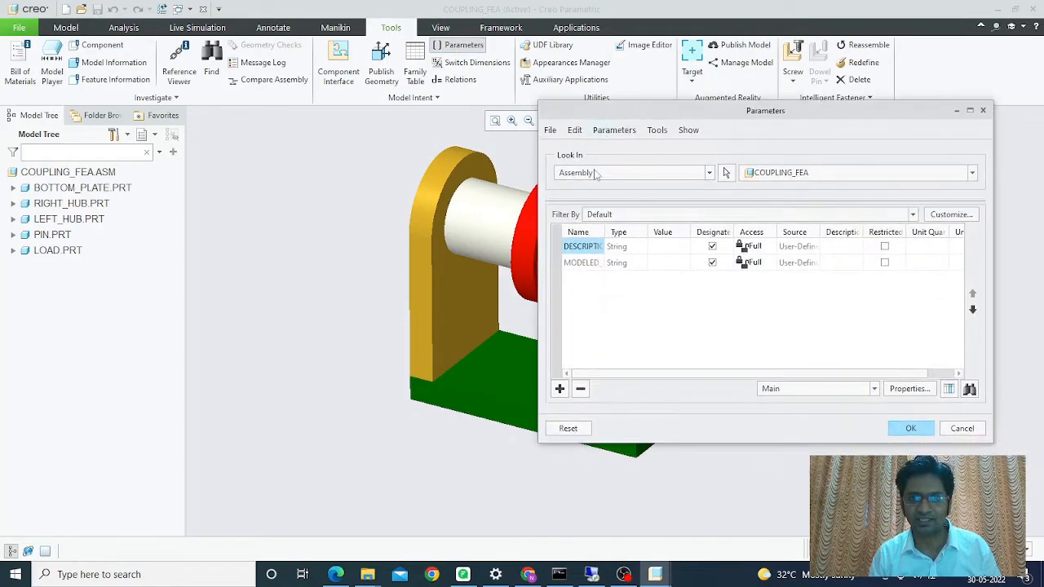
Set the parameter lookup to Part and pick the LEFT_HUB part in the model.
left_click(595, 173)
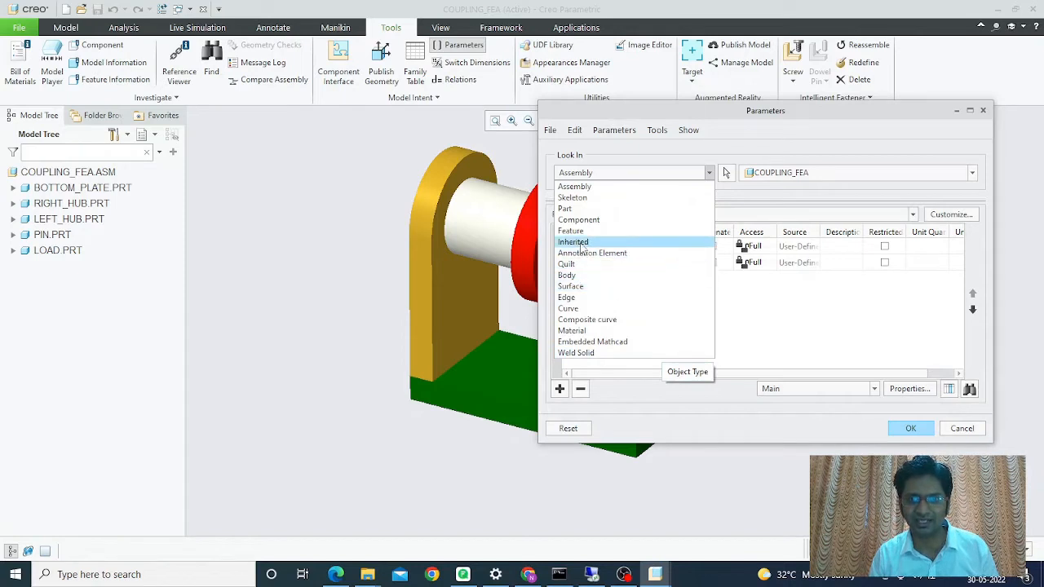
left_click(571, 210)
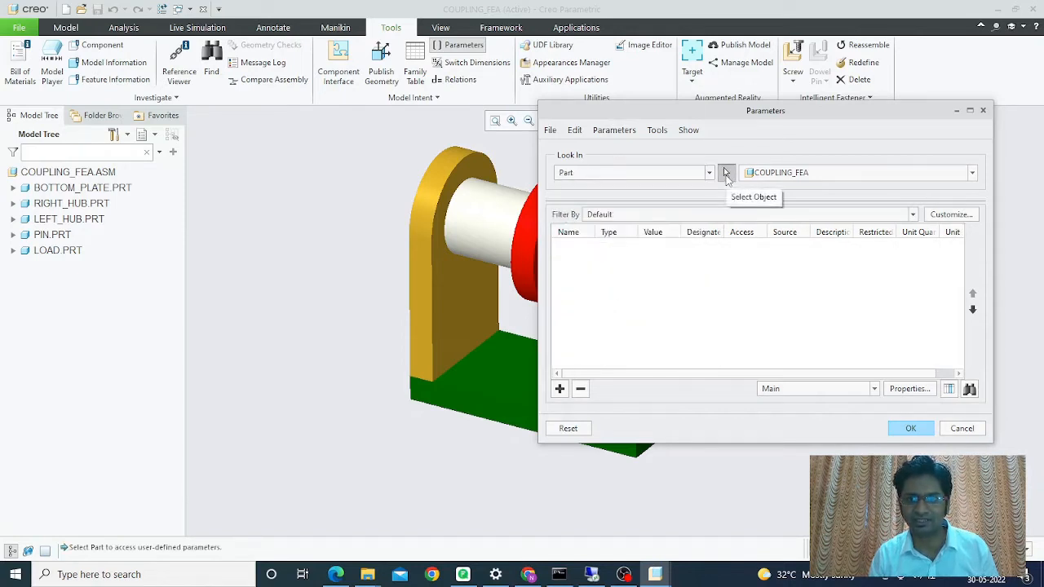
left_click(726, 175)
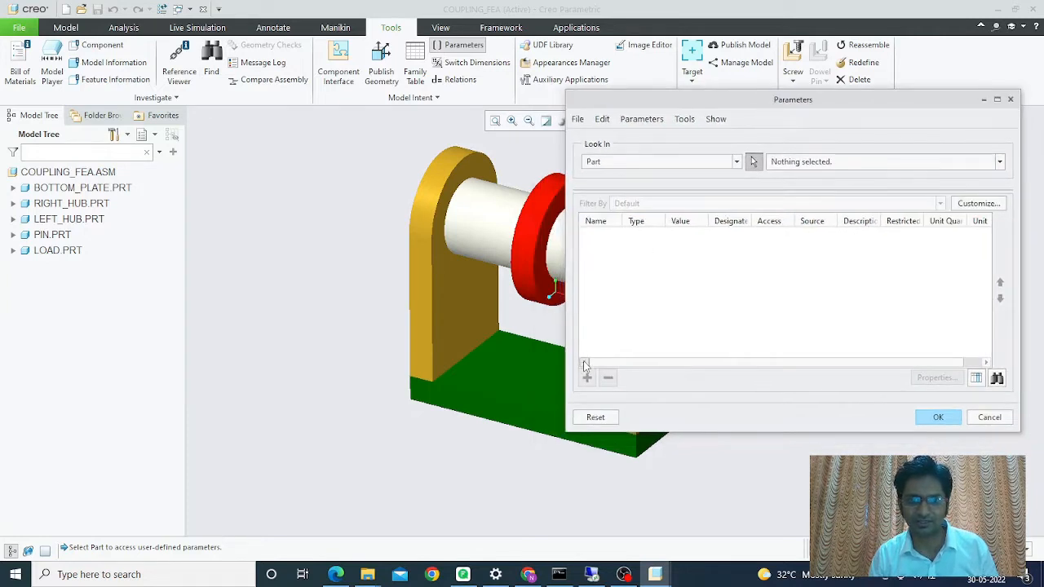
left_click(462, 302)
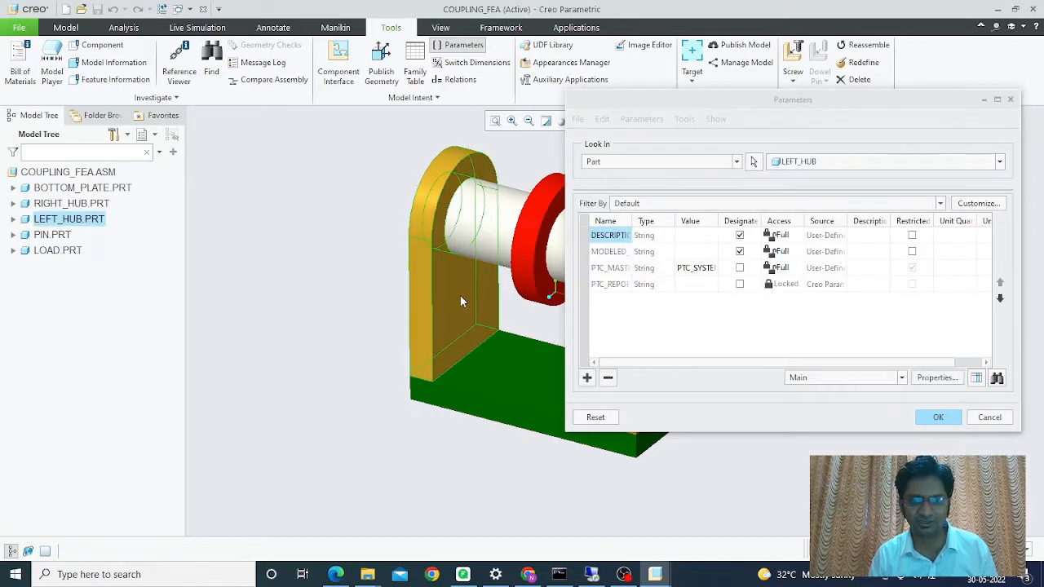
Add a String parameter named SCOMP with the value left_hub to the LEFT_HUB part.
left_click(588, 378)
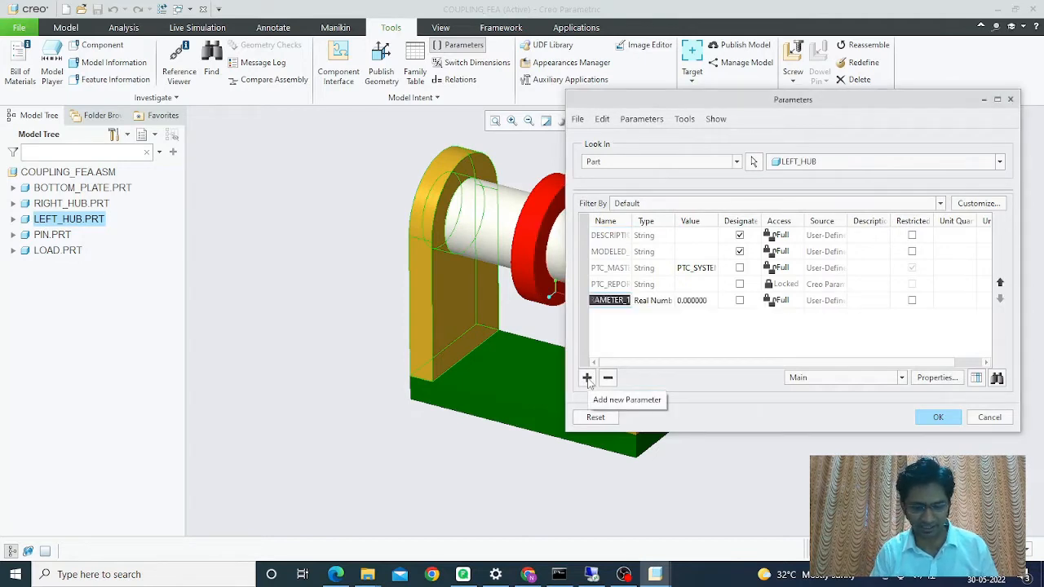
type("SCOMP")
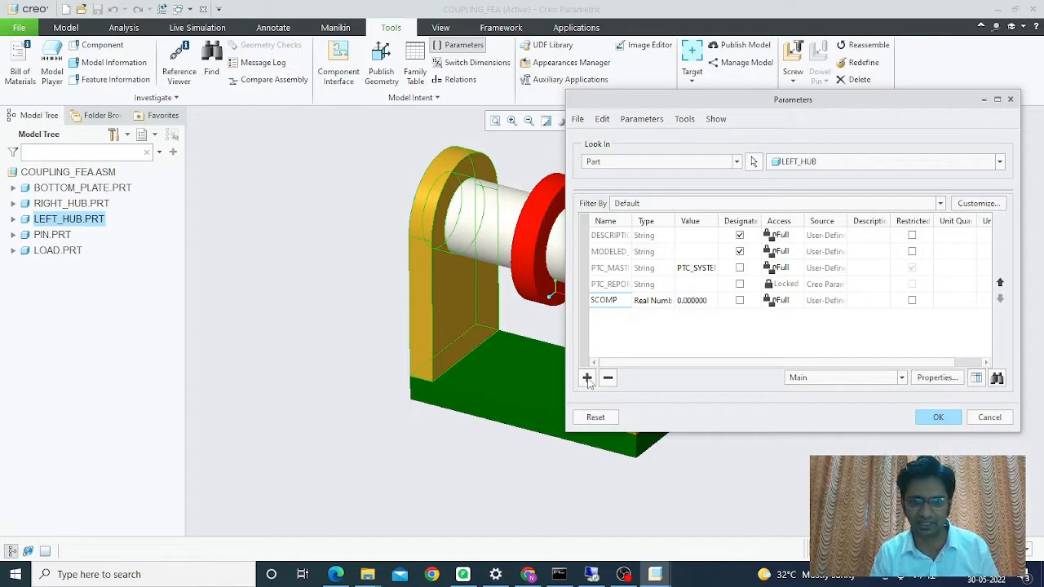
left_click(661, 300)
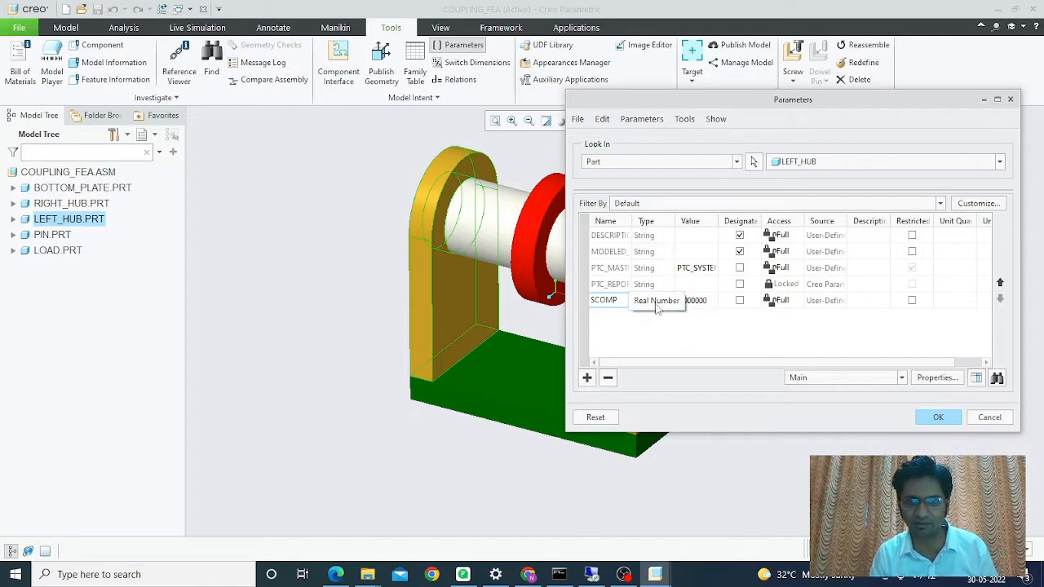
left_click(667, 301)
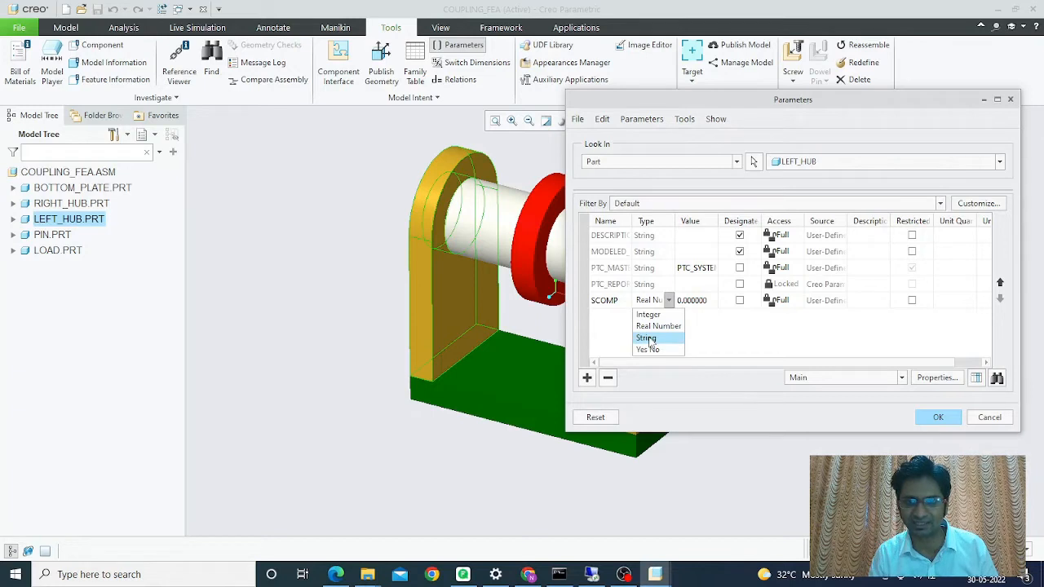
left_click(650, 341)
left_click(689, 300)
type("left")
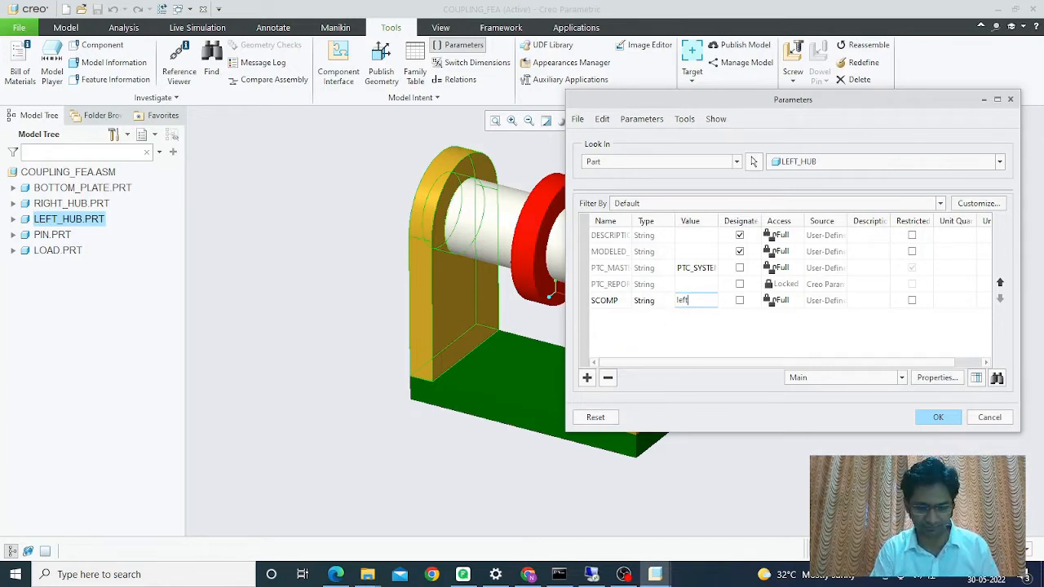
type("_hub")
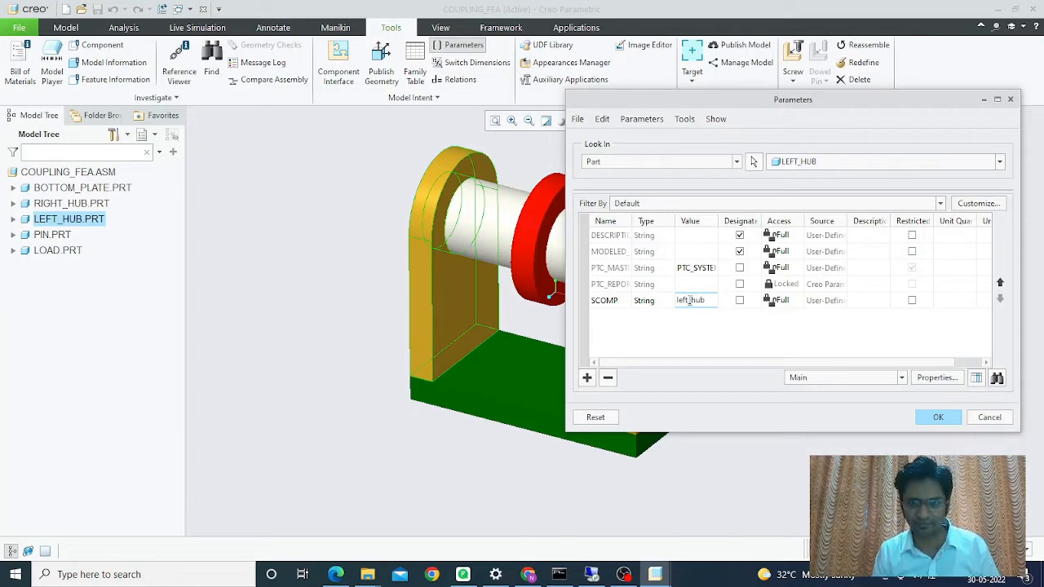
Add a String parameter named SCLASS_TYPE with the value solid to the LEFT_HUB part and accept the parameter changes.
left_click(586, 377)
type("SCLA")
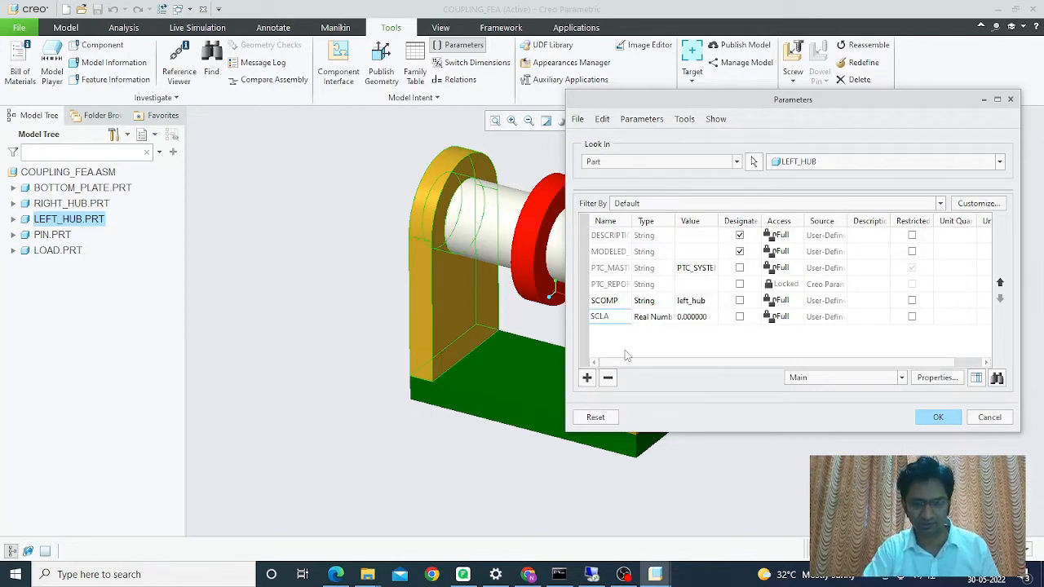
type("SS_TY")
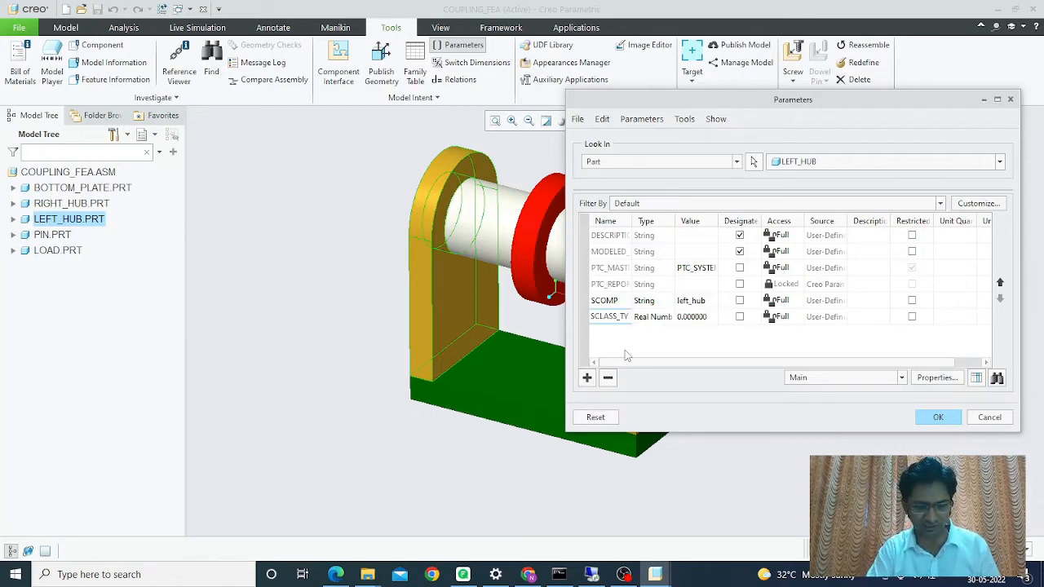
type("PE")
key("Return")
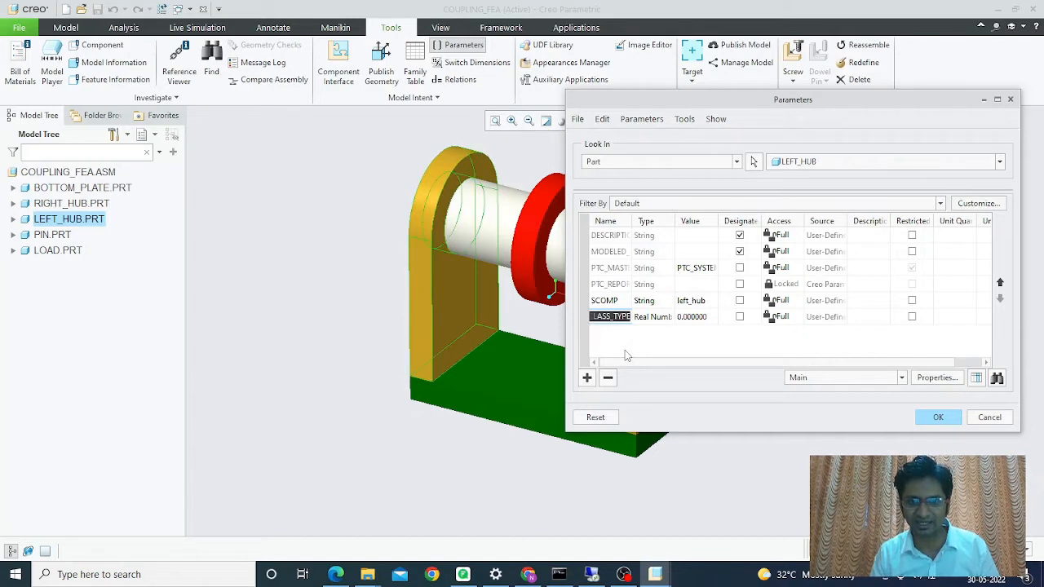
left_click_drag(633, 221, 661, 221)
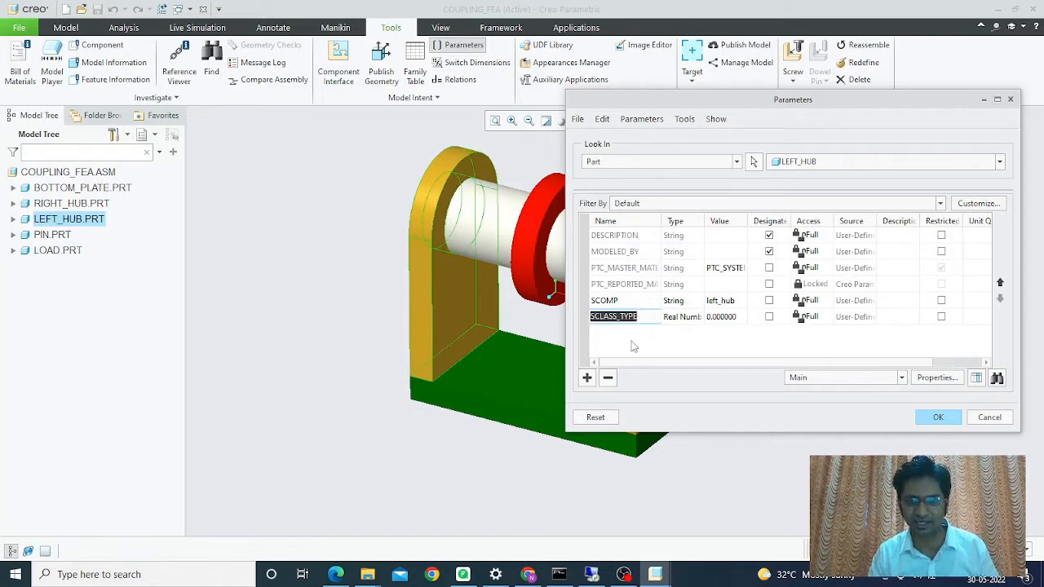
left_click(680, 324)
left_click(681, 324)
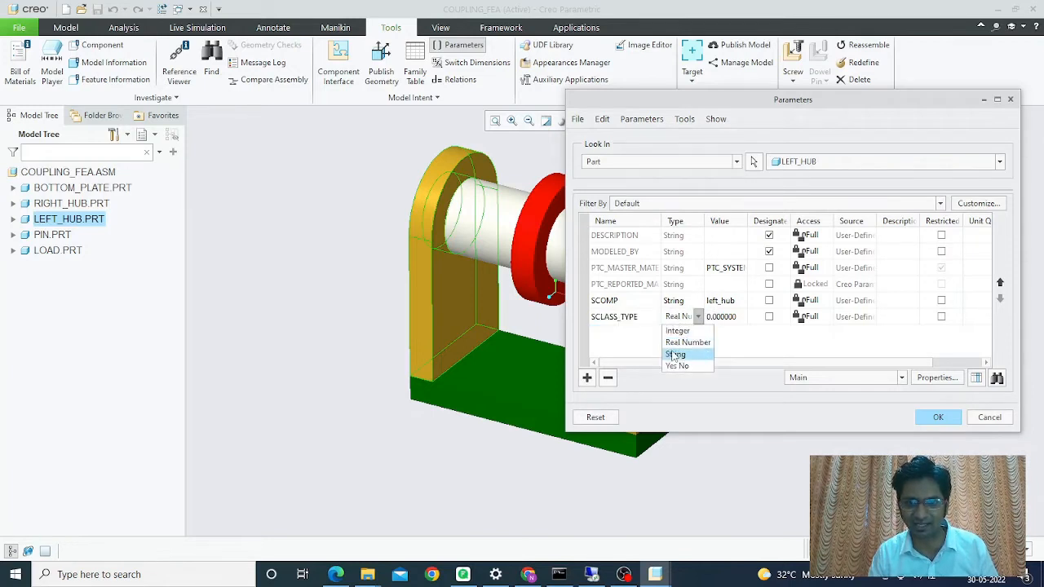
left_click(673, 354)
left_click(716, 317)
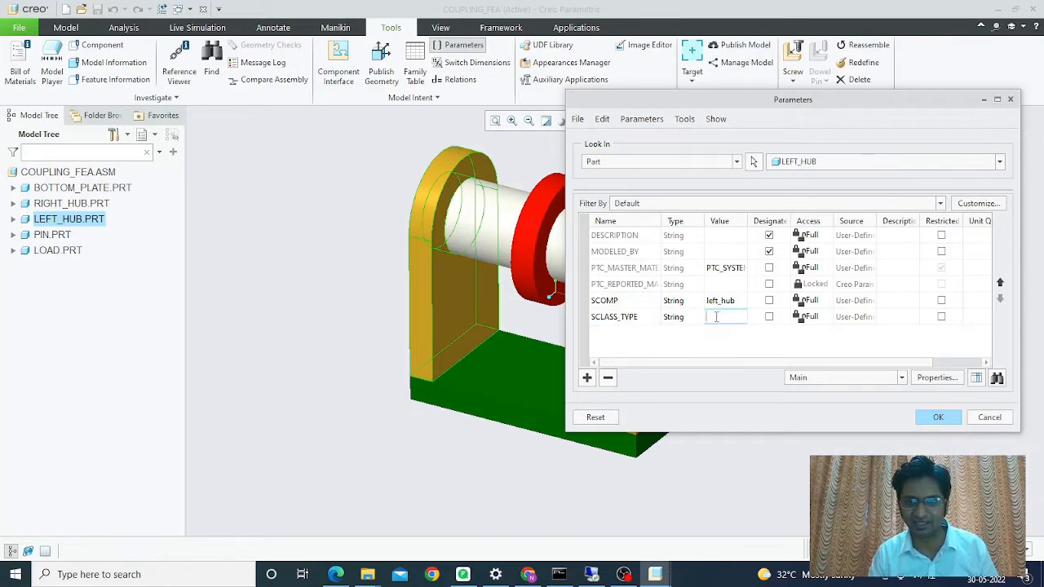
type("solid")
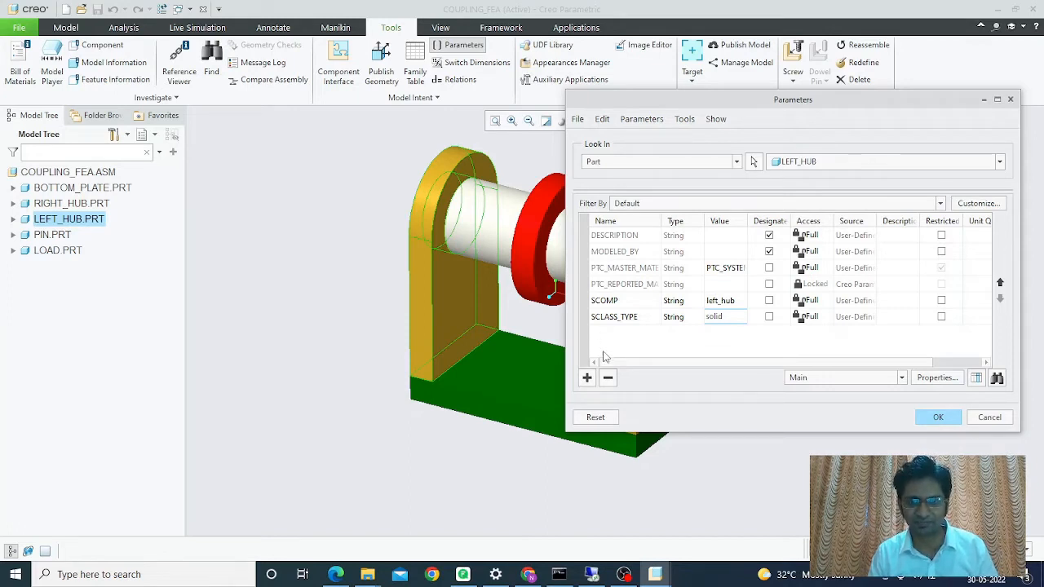
left_click(932, 420)
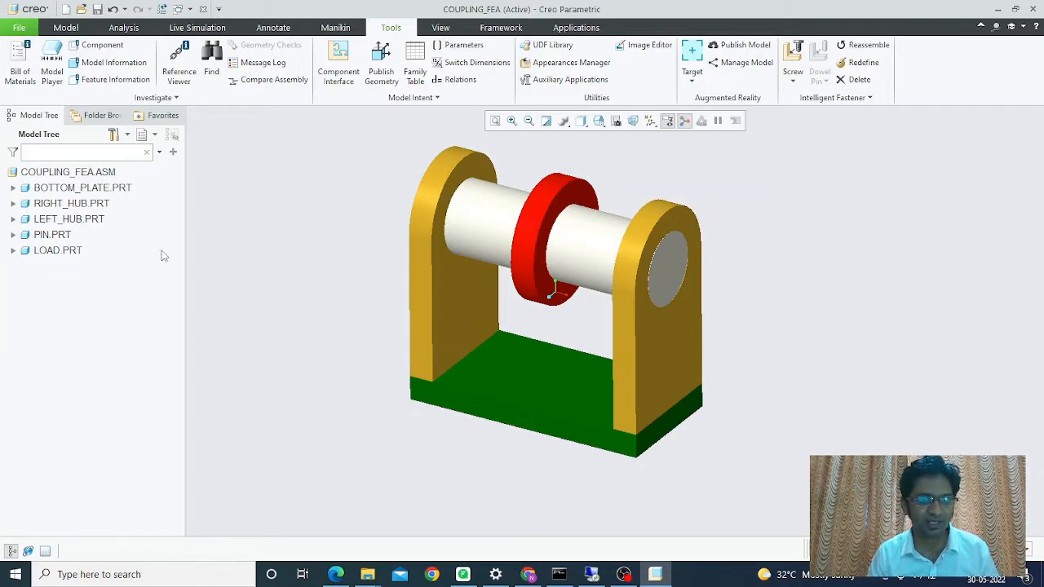
Add the model parameter SCOMP to the displayed model tree columns.
left_click(127, 135)
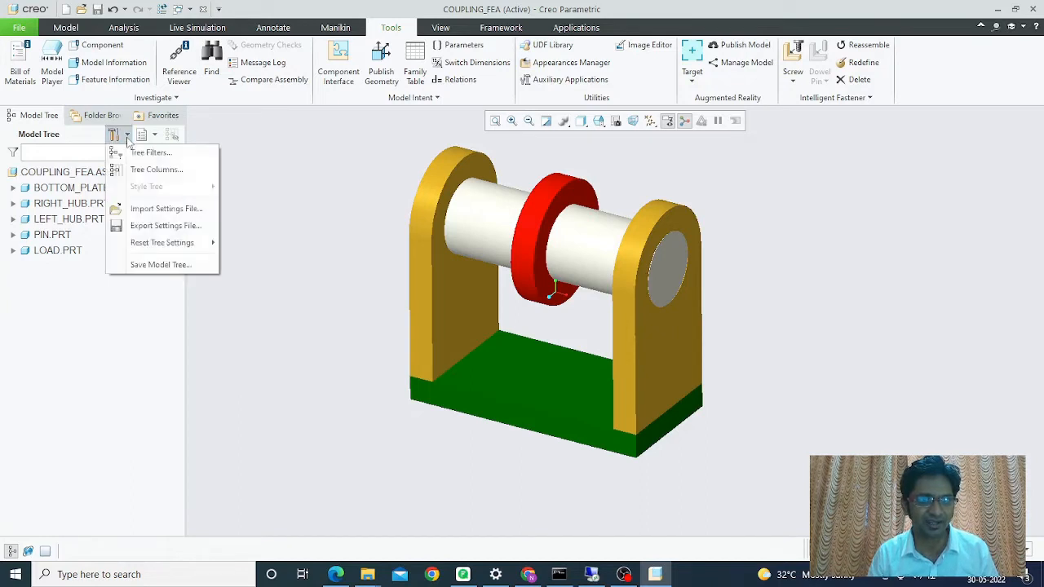
left_click(155, 170)
left_click(402, 204)
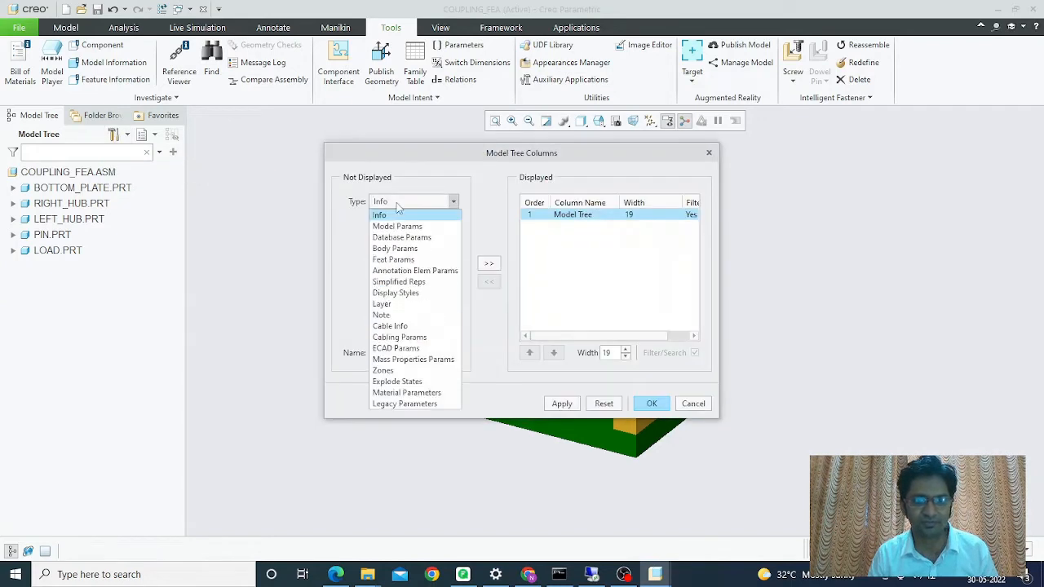
left_click(390, 229)
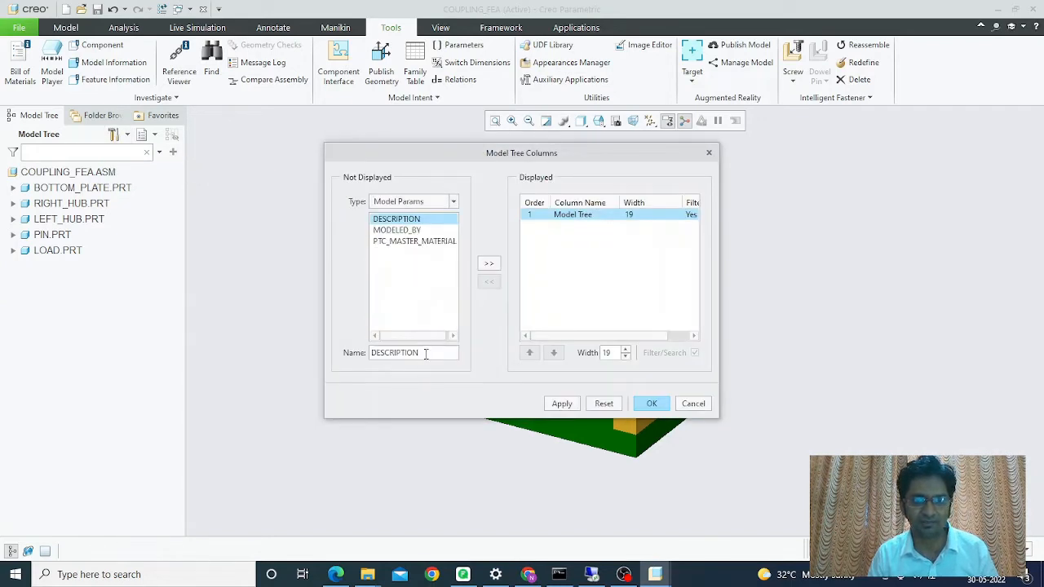
double_click(416, 354)
type("SCOMP")
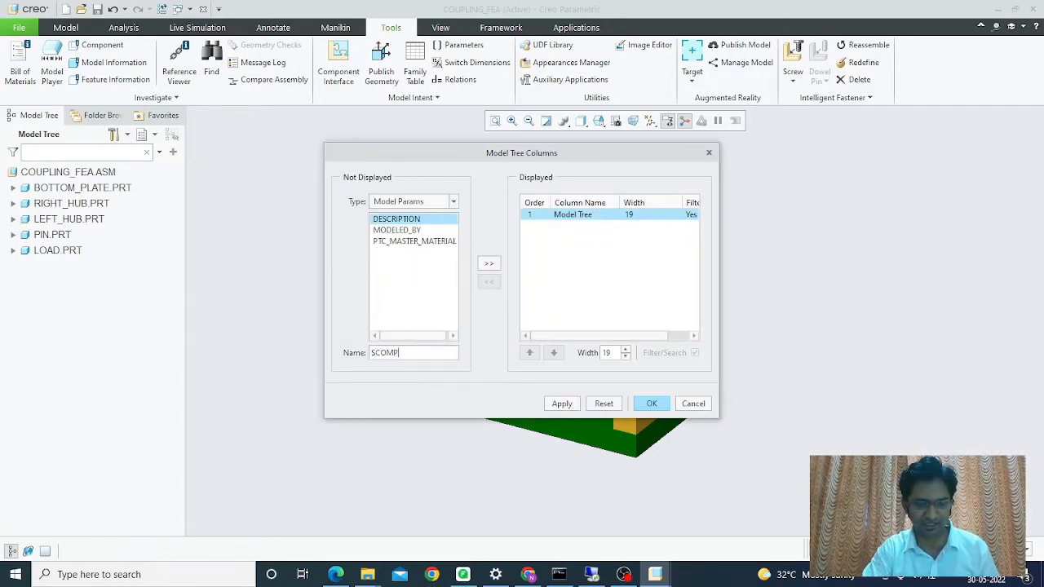
left_click(489, 265)
Add SCLASS_TYPE as a model tree column, apply the column setup, and widen the tree and that column to fit its header.
left_click_drag(455, 352, 231, 350)
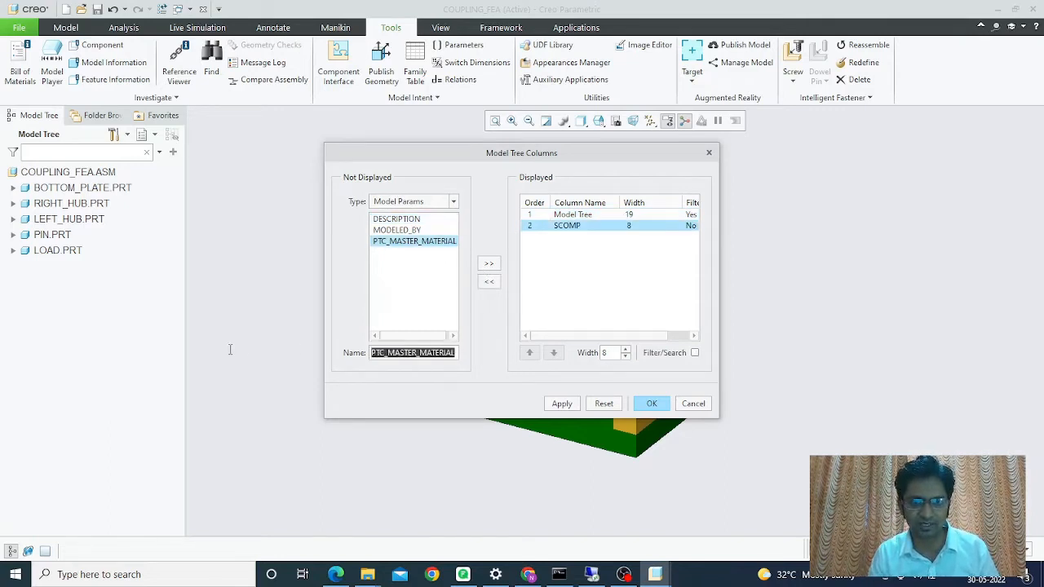
type("SCLASS")
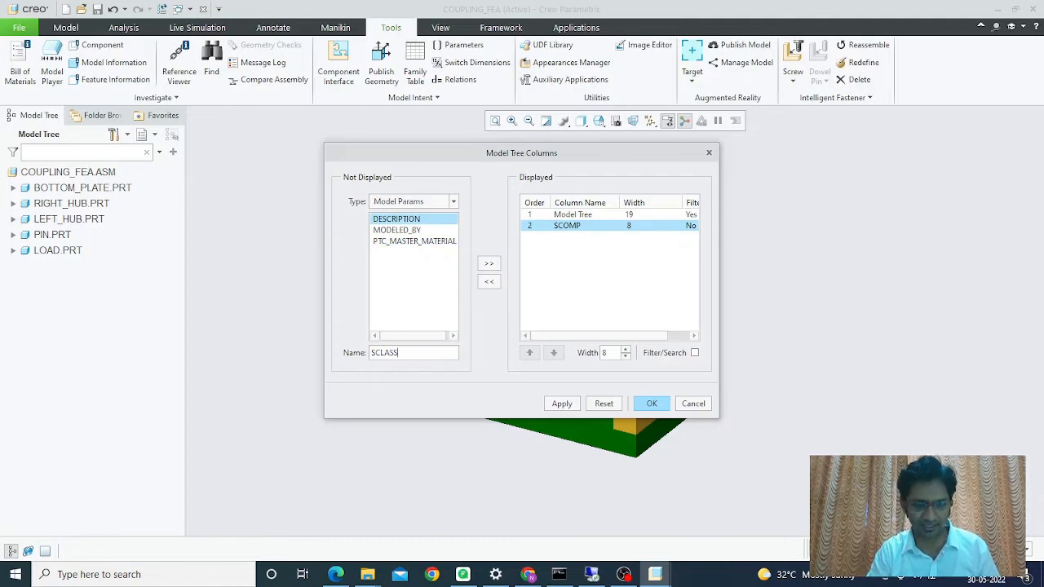
type("_TYPE")
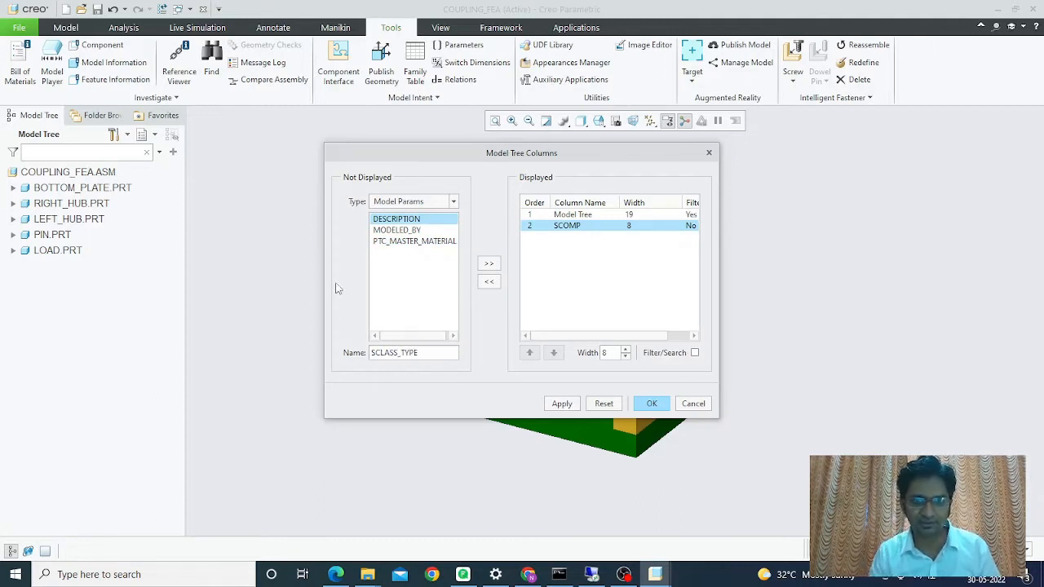
left_click(493, 265)
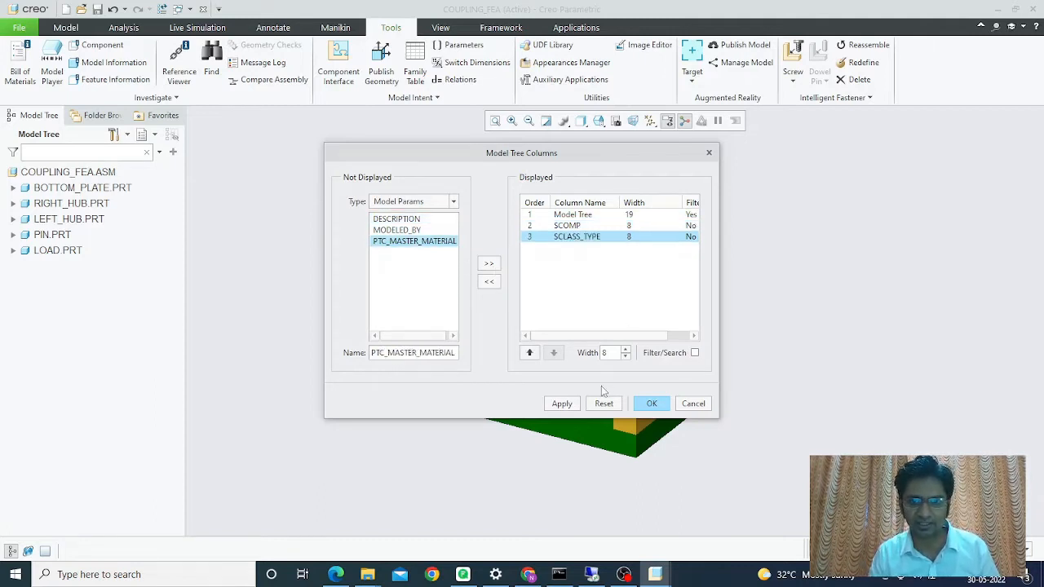
left_click(561, 404)
left_click(653, 403)
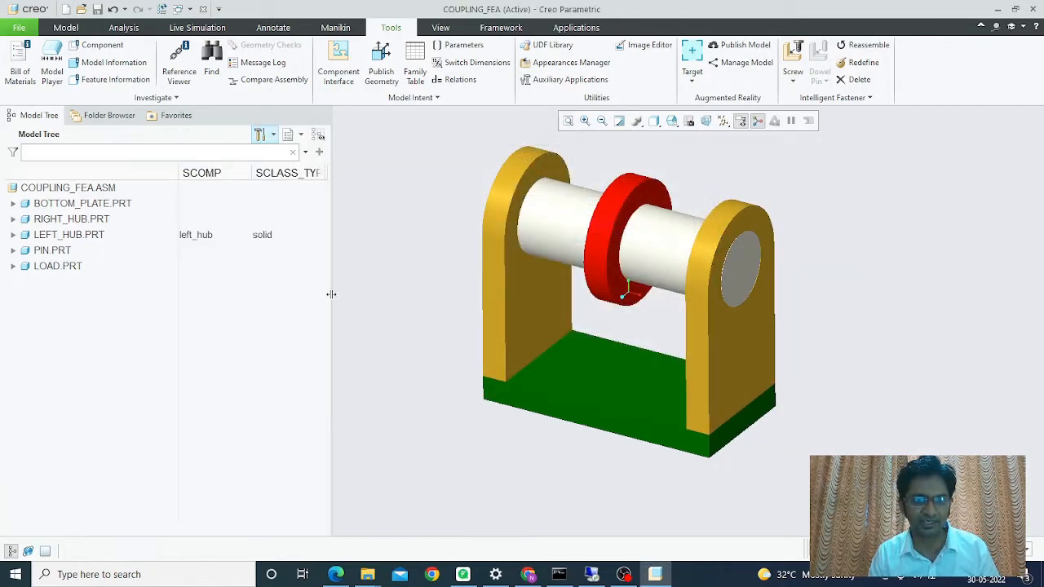
left_click_drag(331, 293, 401, 294)
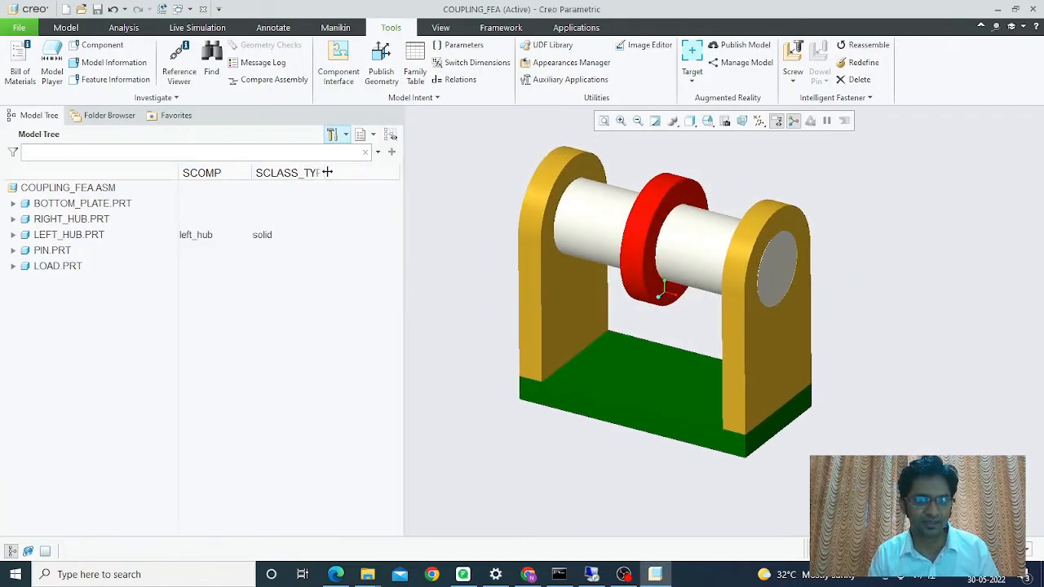
left_click_drag(331, 172, 350, 172)
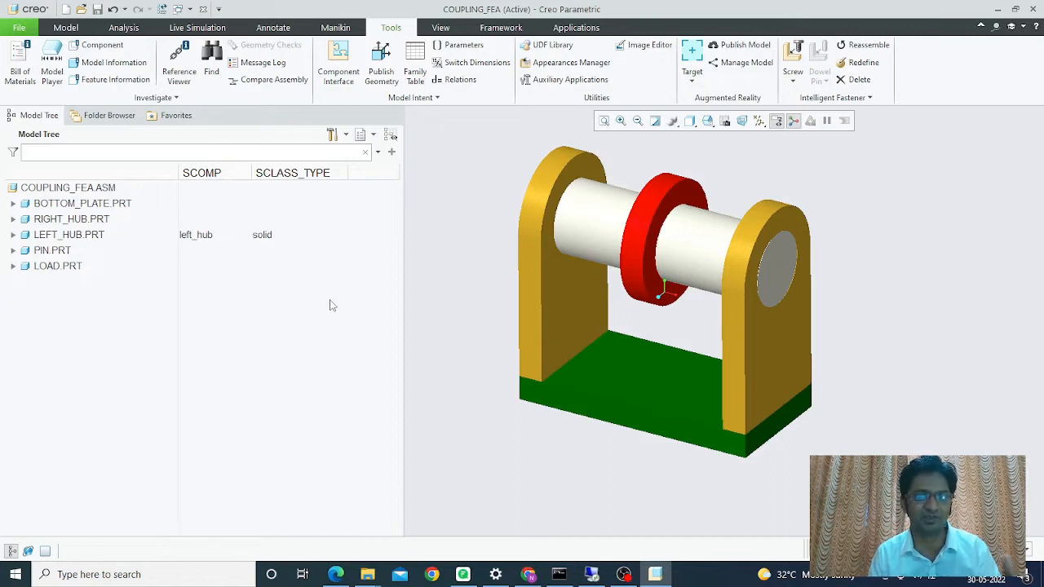
Add SCOMP to the RIGHT_HUB part through its model tree column, as a String with the value right_hub.
left_click(63, 224)
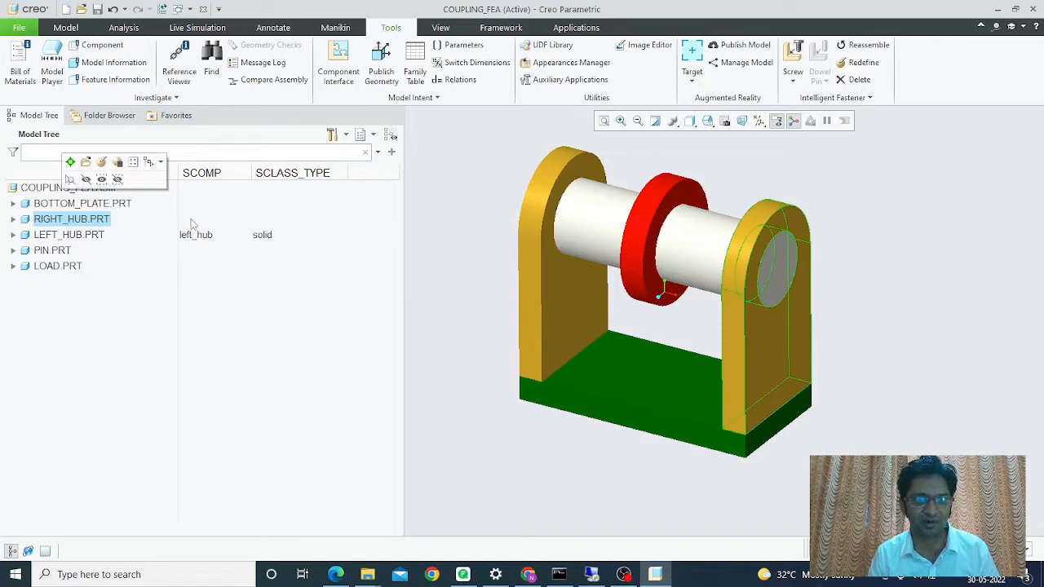
double_click(189, 222)
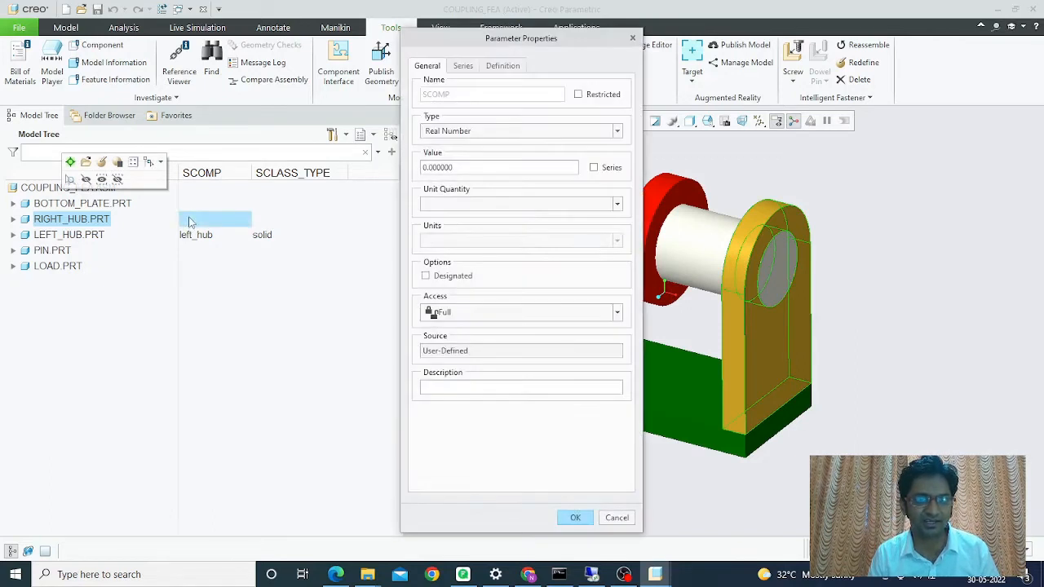
left_click(448, 132)
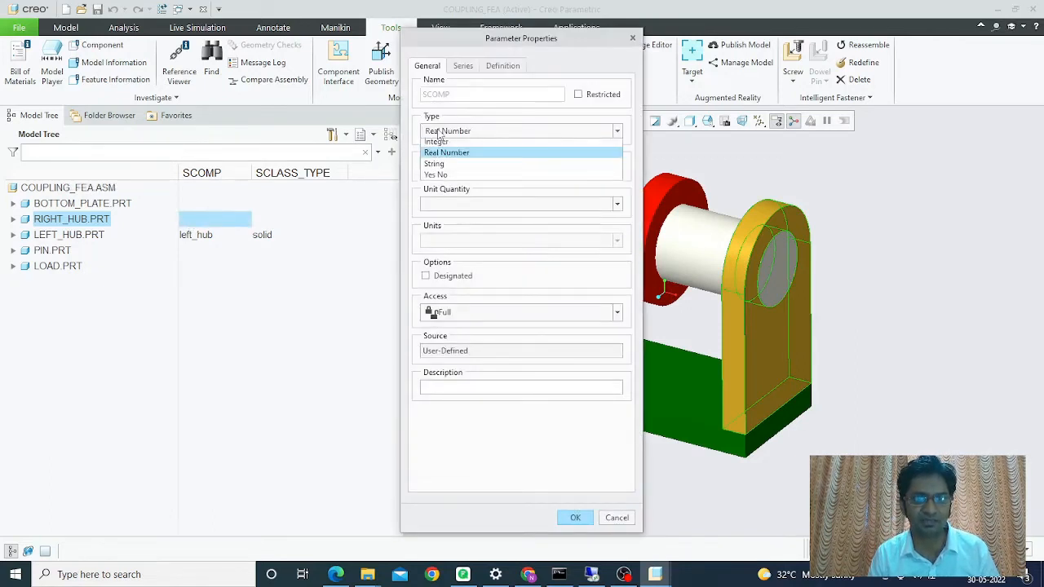
left_click(434, 167)
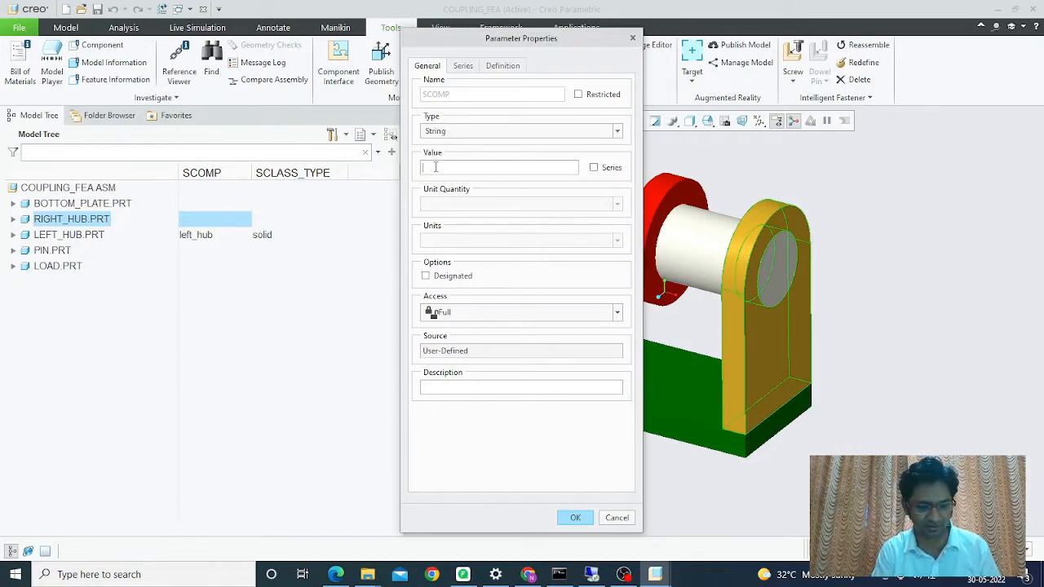
type("right_hu")
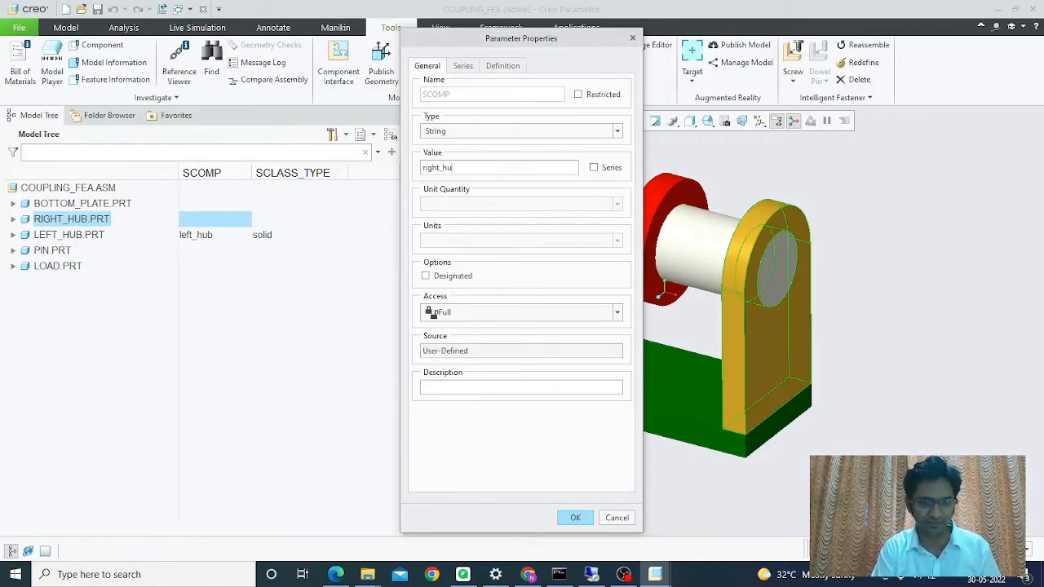
type("b")
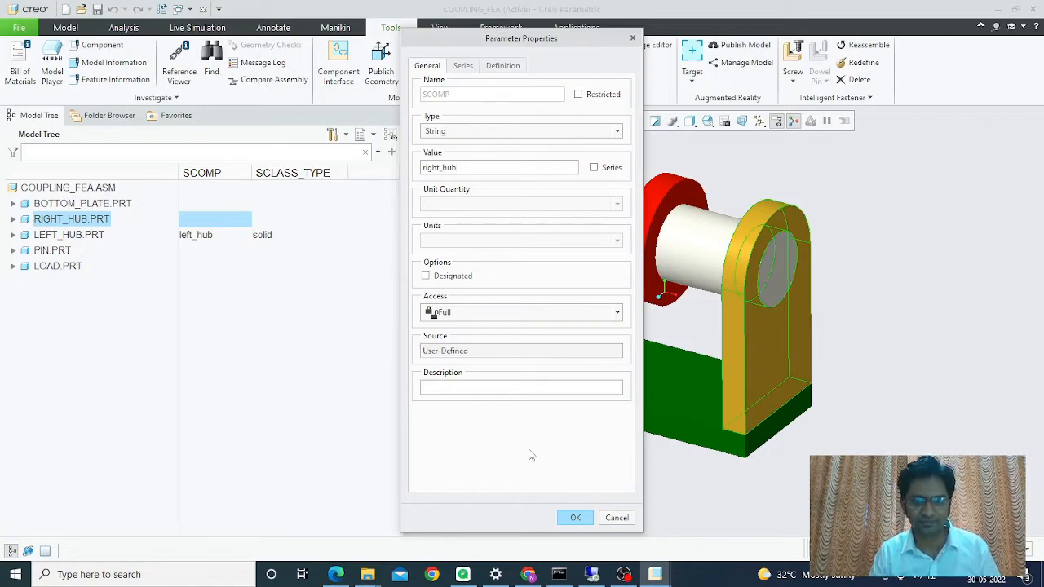
left_click(575, 518)
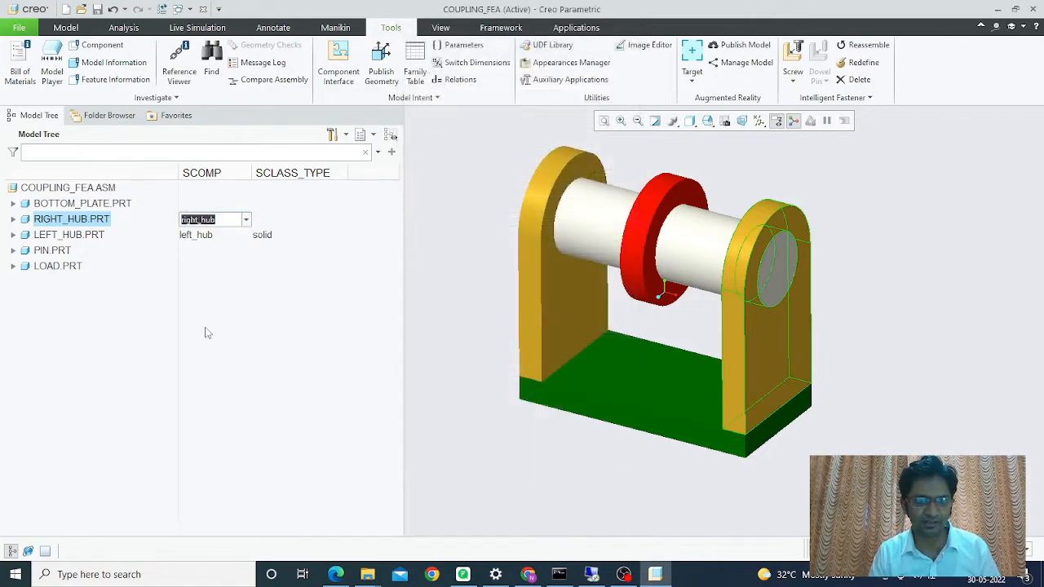
Add SCLASS_TYPE to the RIGHT_HUB part through its model tree column, as a String with the value solid.
double_click(269, 222)
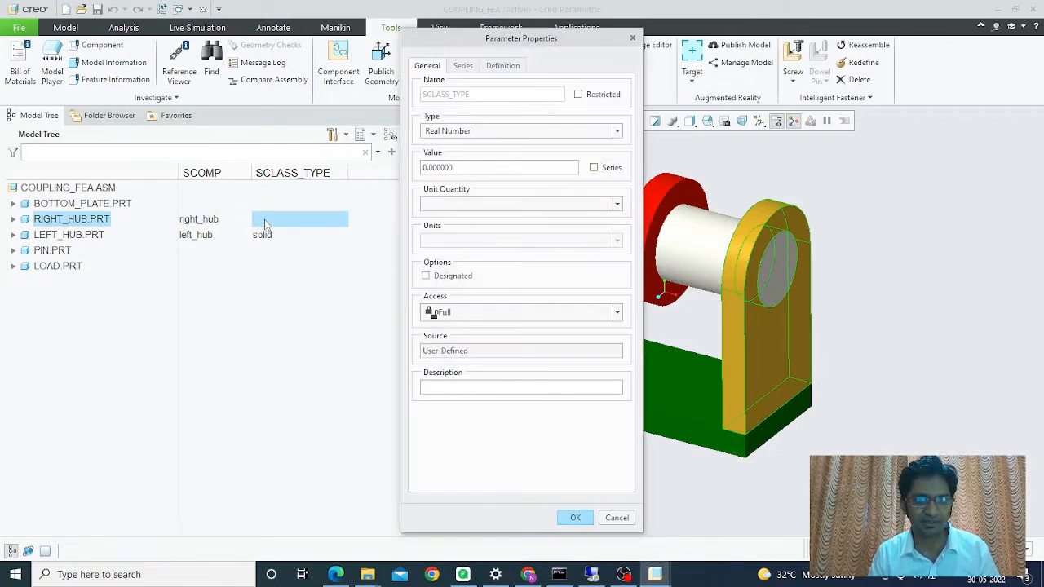
left_click(445, 136)
left_click(439, 169)
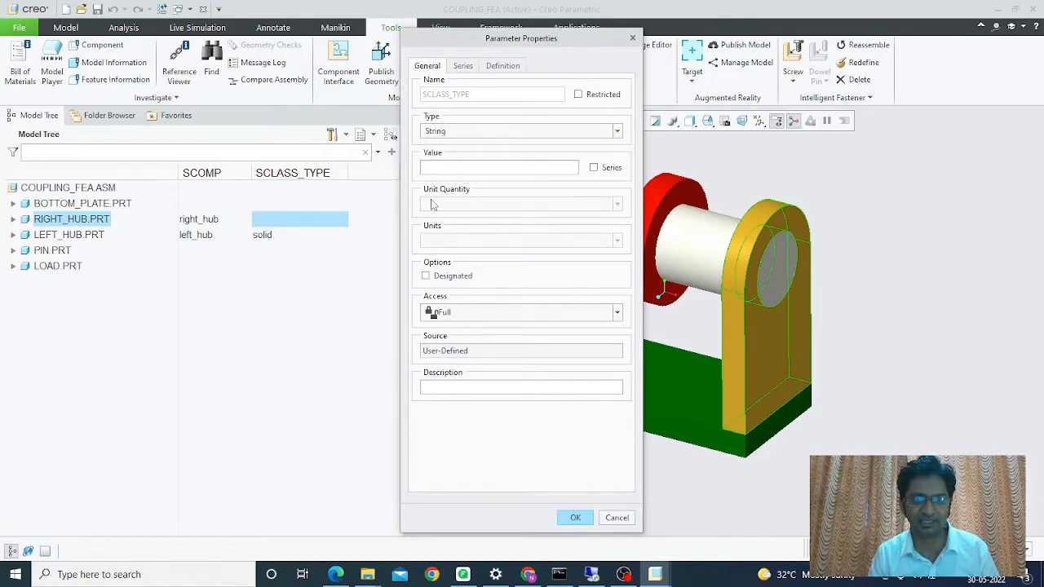
type("solid")
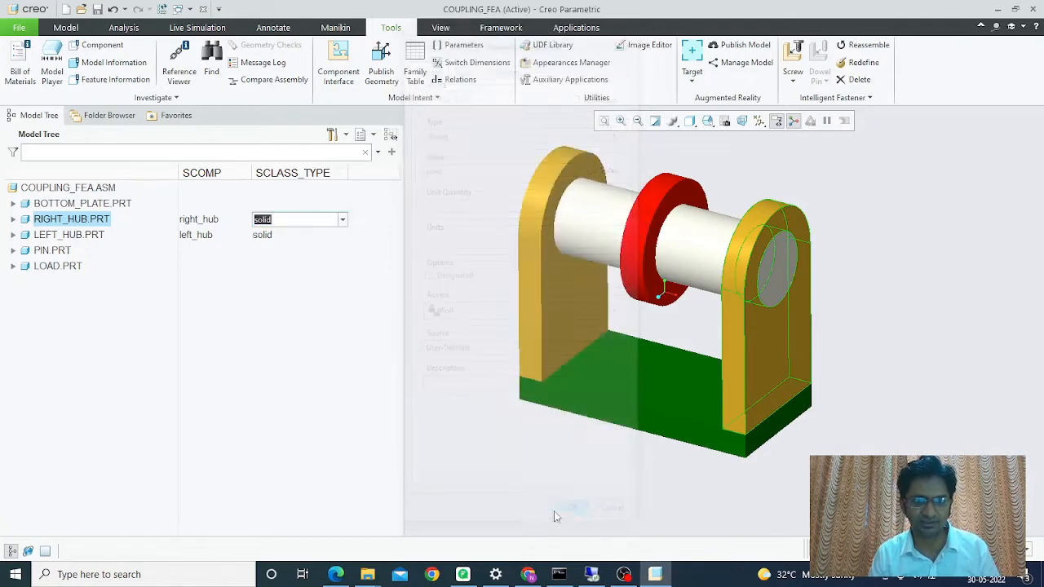
left_click(576, 518)
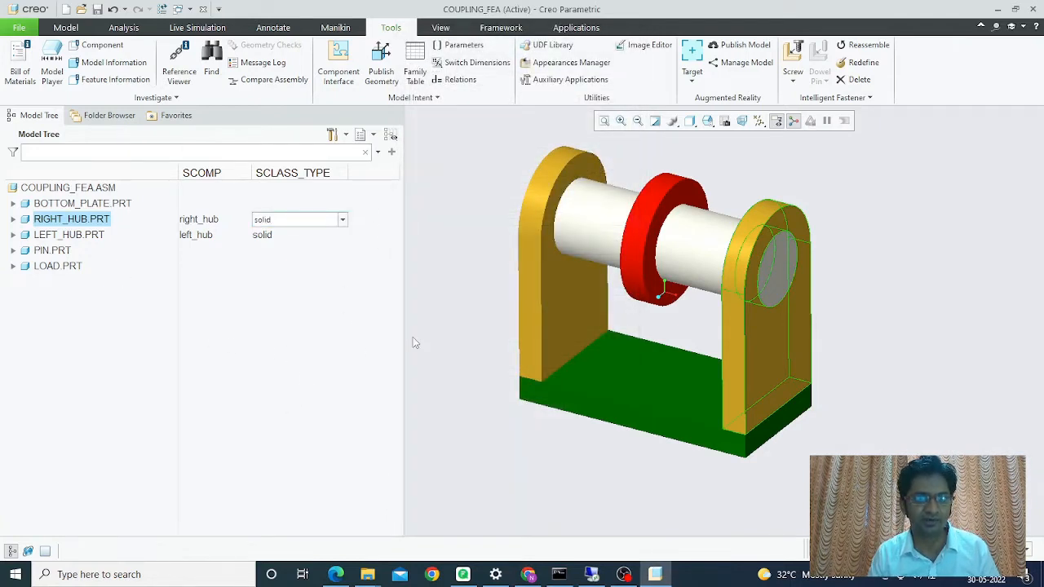
left_click(438, 394)
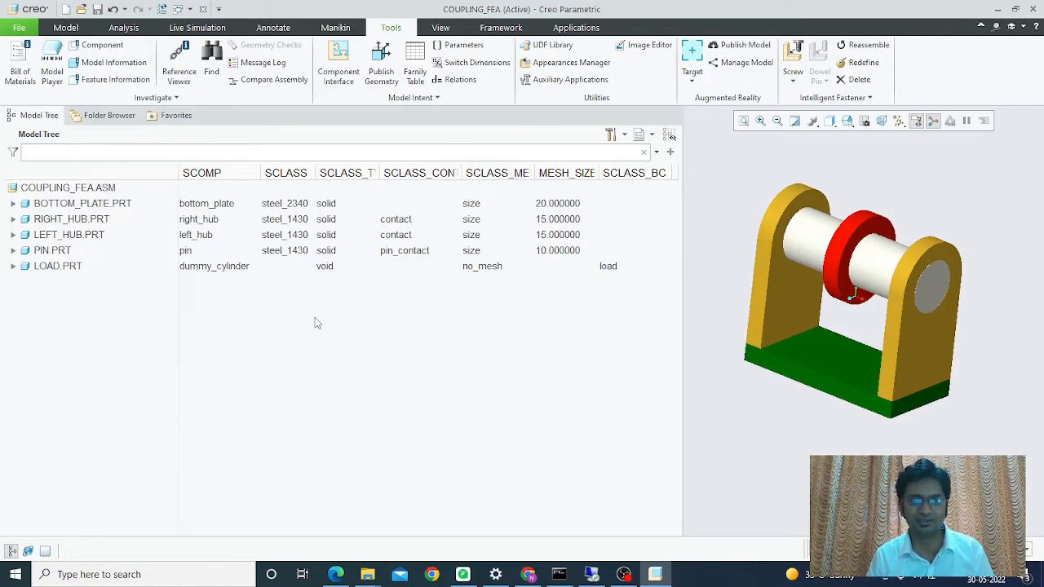
Open the assembly's parameters, look in Surface, and select the underside face of BOTTOM_PLATE.
left_click(460, 50)
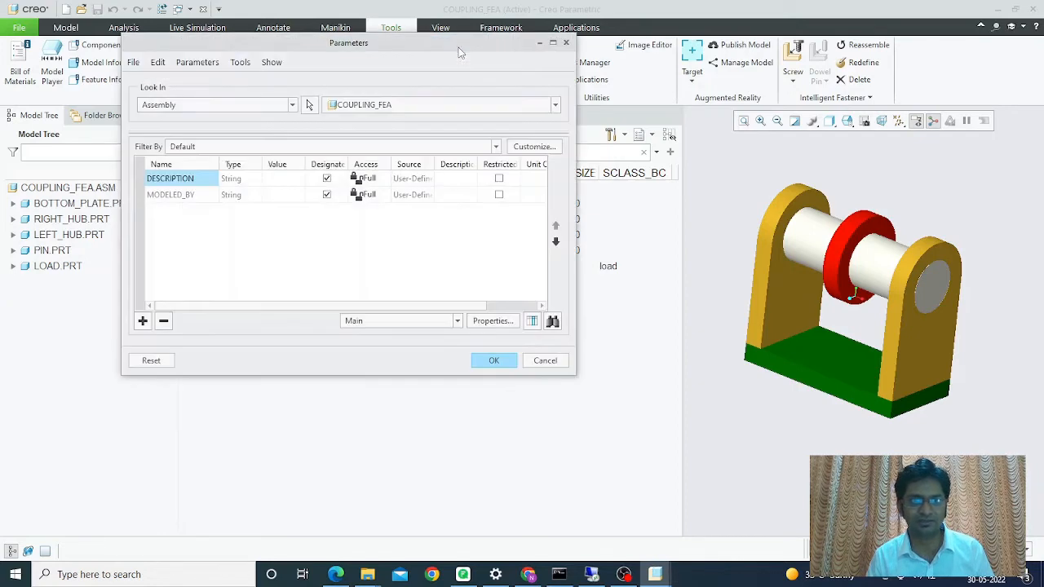
left_click(255, 106)
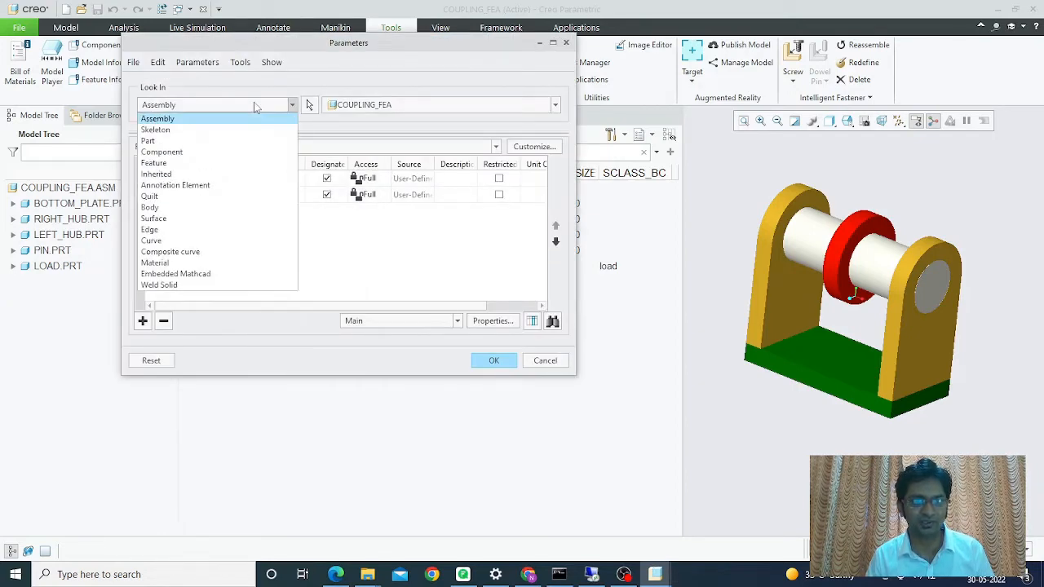
left_click(172, 219)
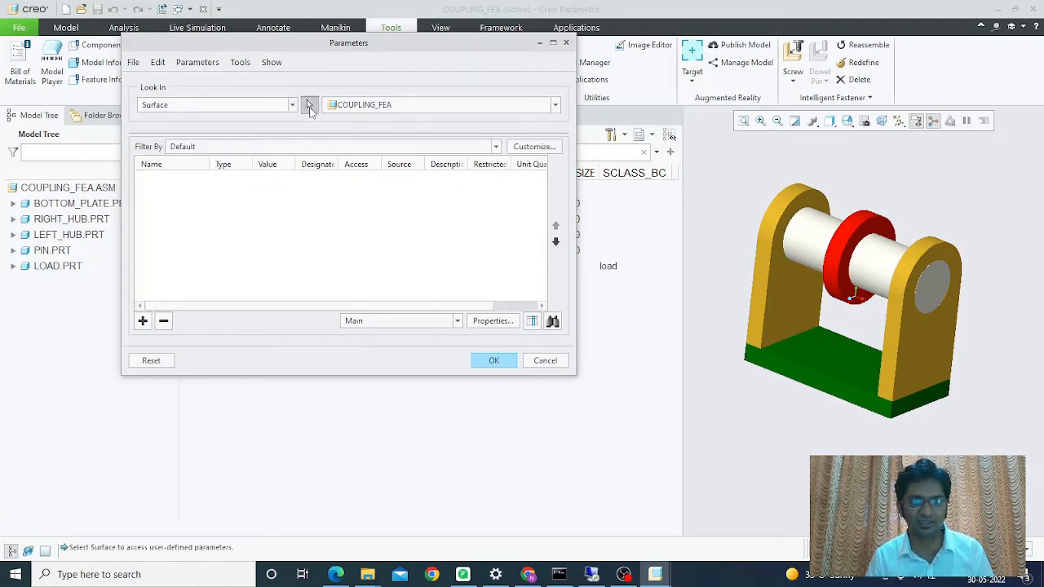
left_click(310, 108)
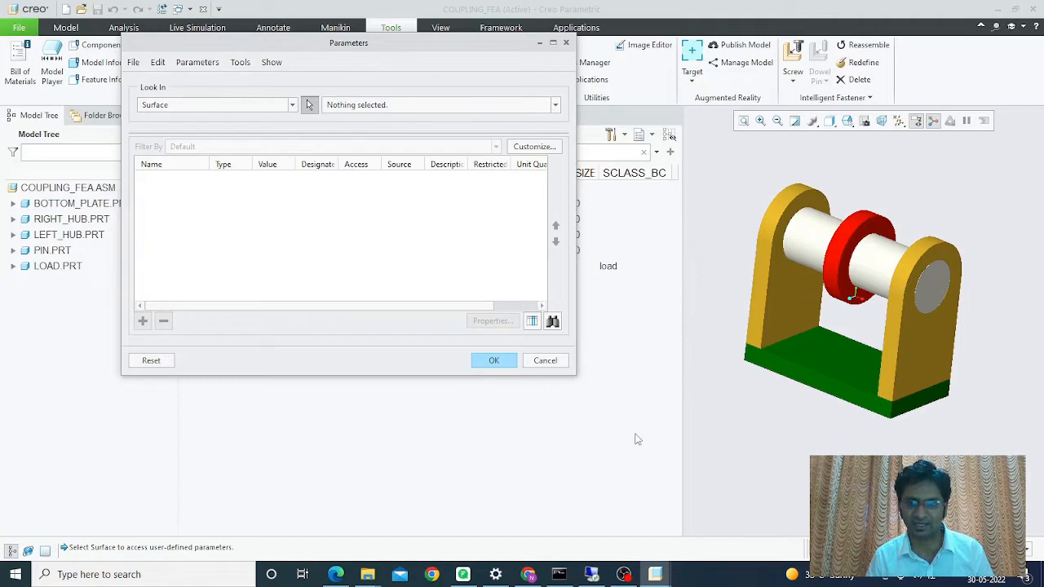
middle_click_drag(740, 435, 741, 397)
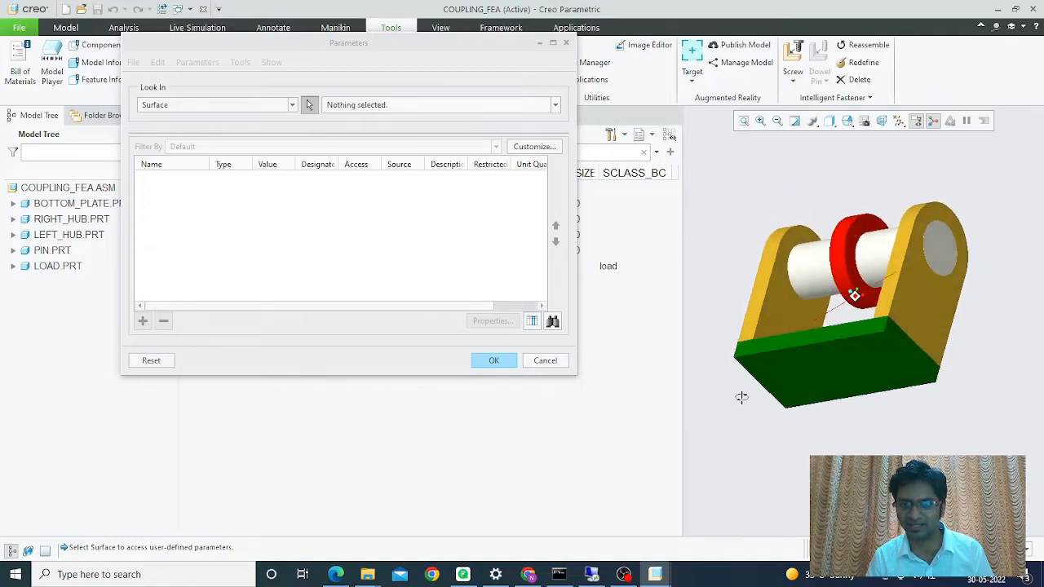
left_click(848, 380)
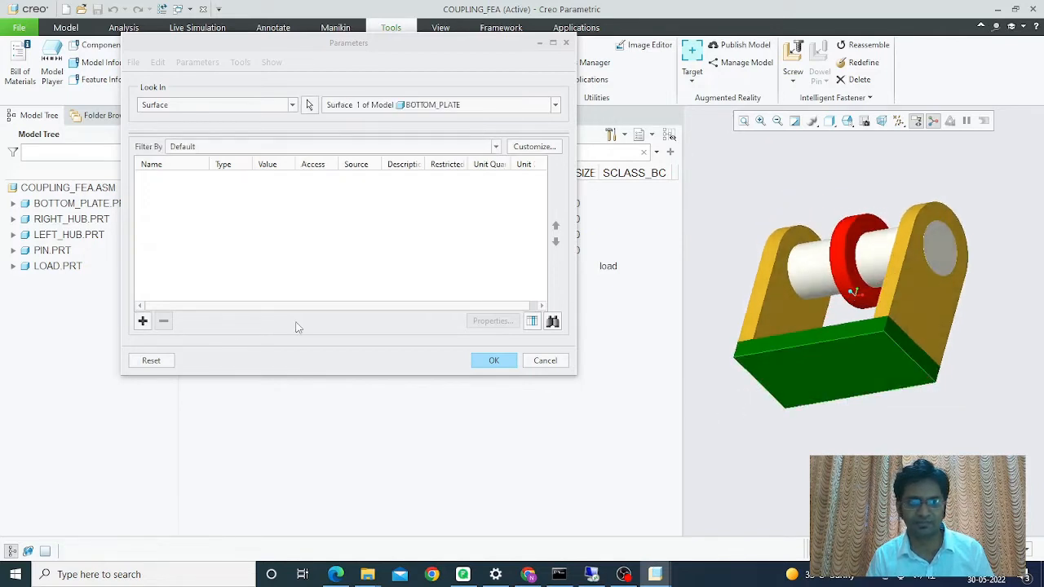
Add a String parameter named SCOMP with the value bottom_face_comp to the selected BOTTOM_PLATE surface.
left_click(143, 321)
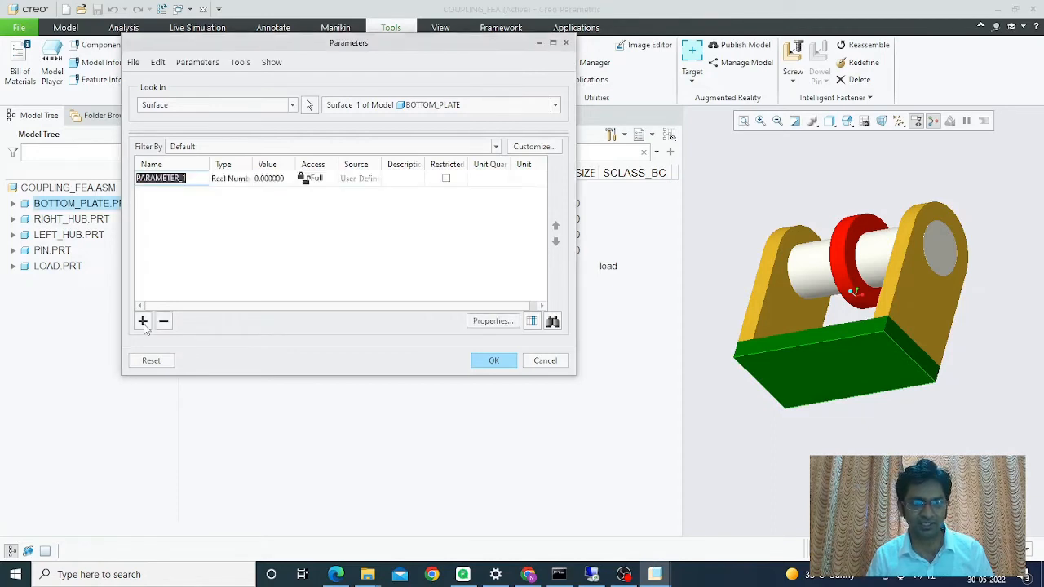
type("SCOMP")
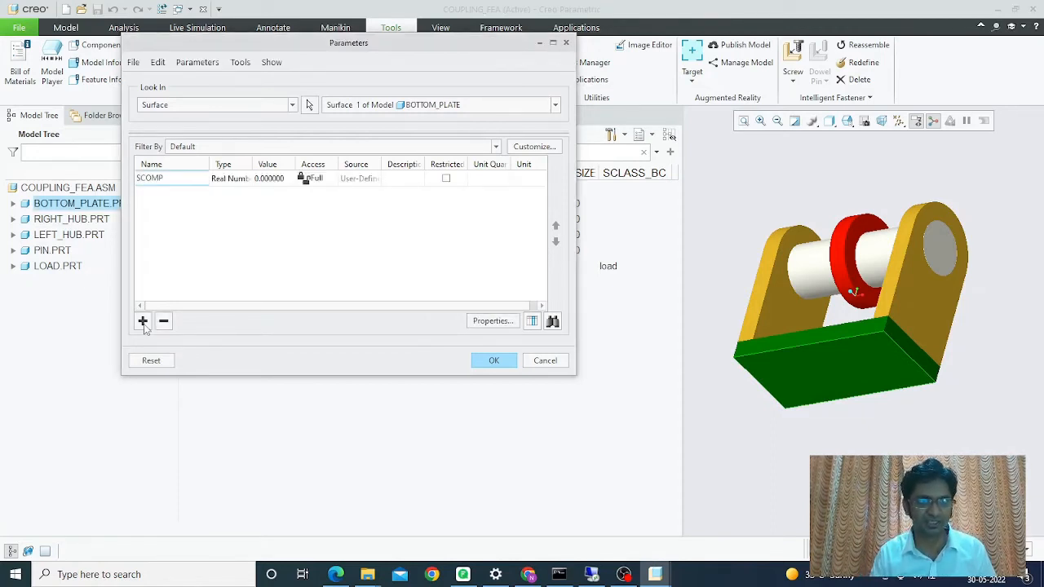
left_click(233, 178)
left_click(244, 178)
left_click(224, 213)
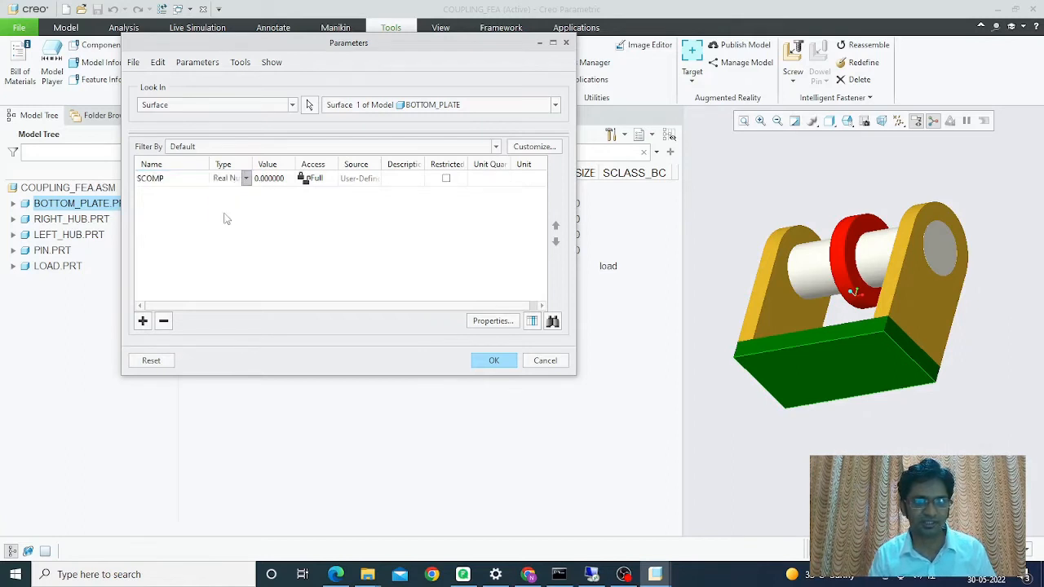
left_click(267, 178)
type("bot")
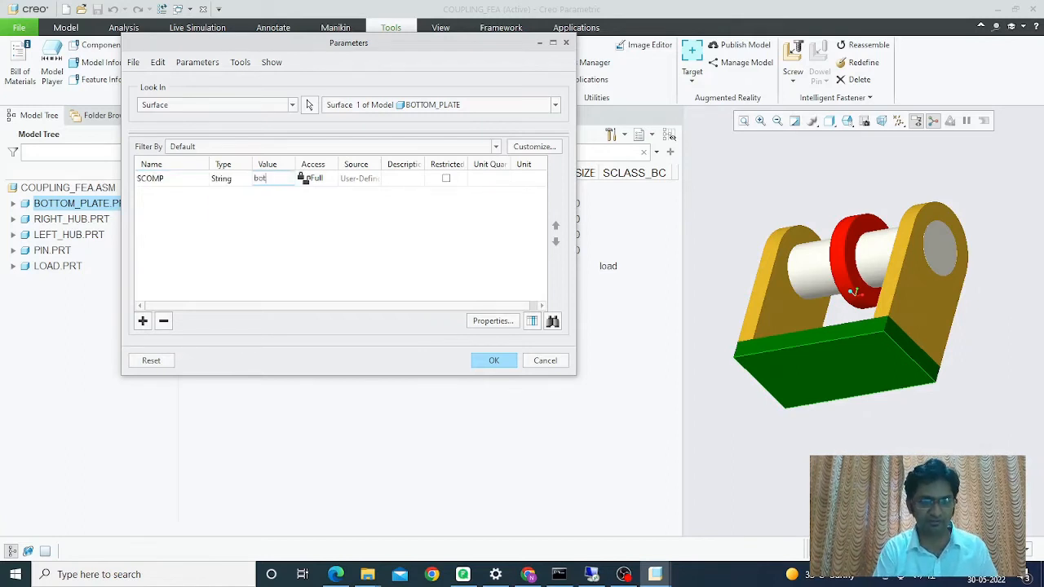
type("tom_face_comp")
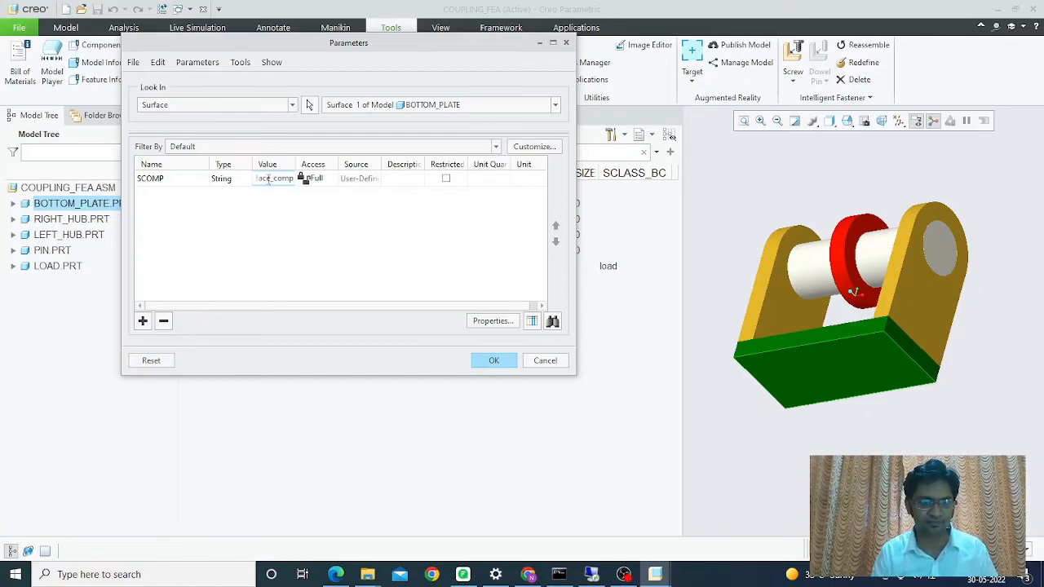
Add a String parameter named SCLASS_BC with the value fixed to the BOTTOM_PLATE surface and accept the parameter changes.
left_click(143, 321)
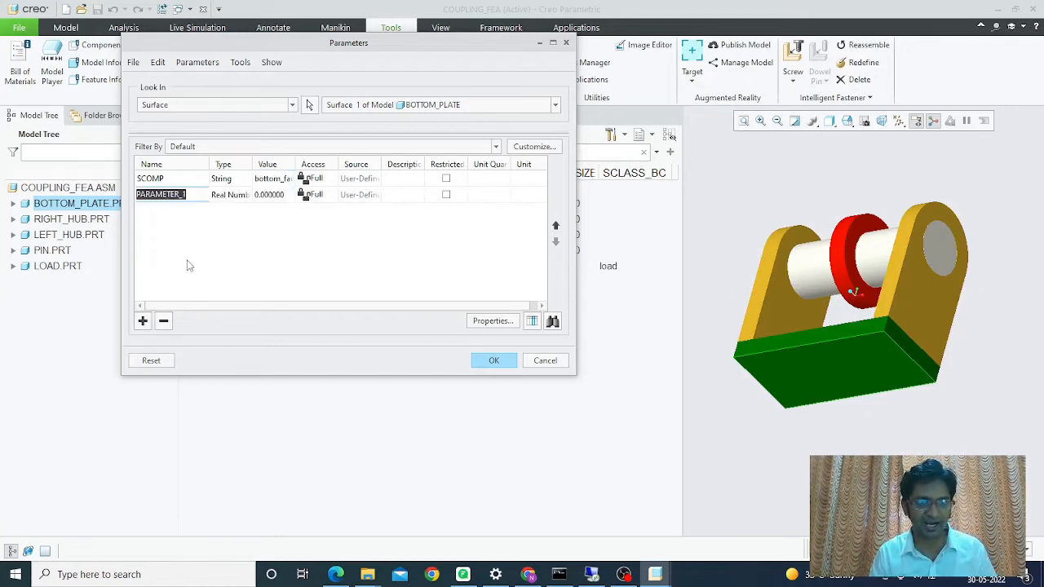
type("SCLASS_BC")
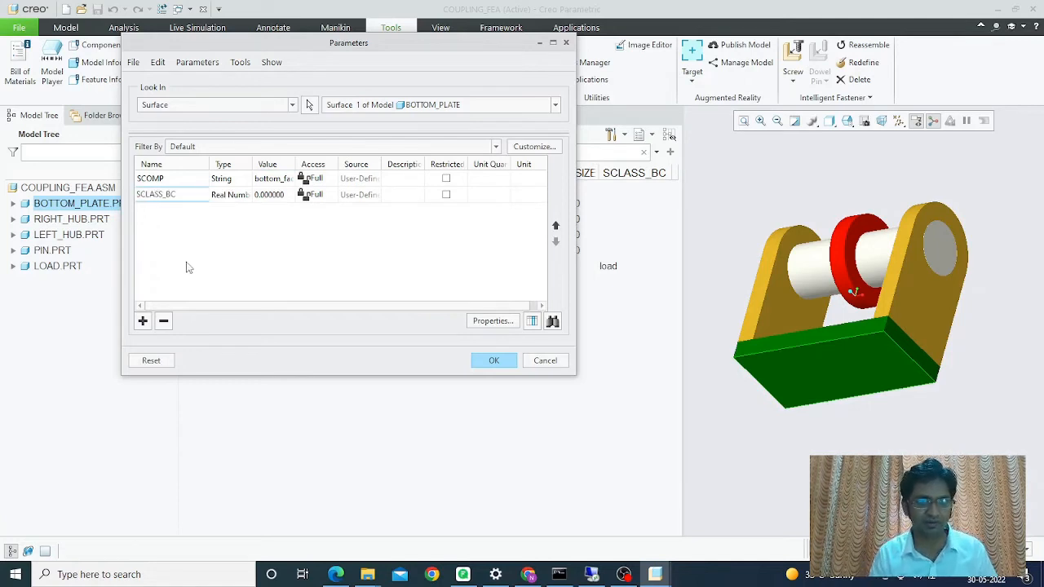
key("Return")
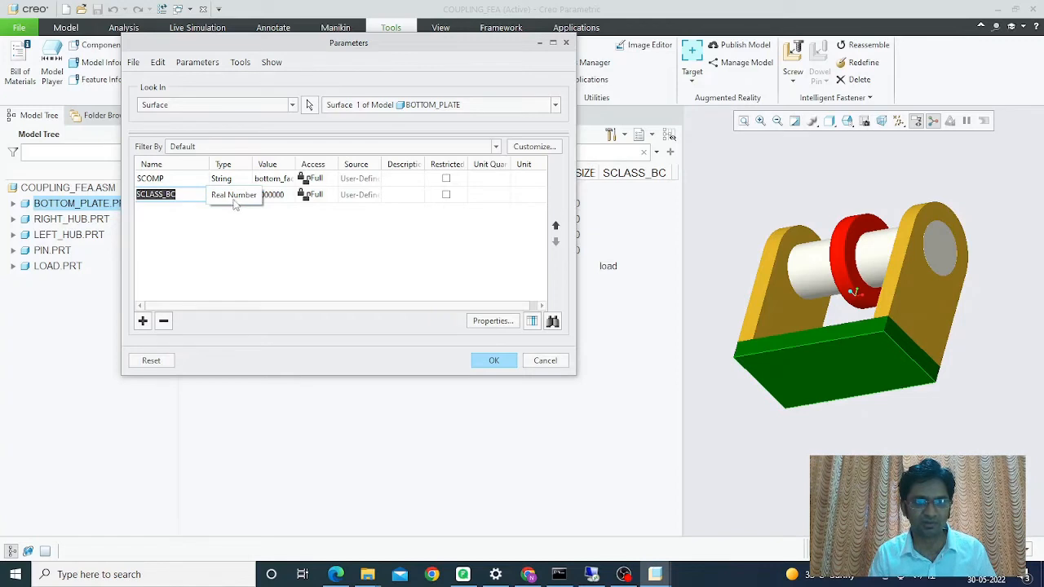
left_click(238, 201)
left_click(245, 196)
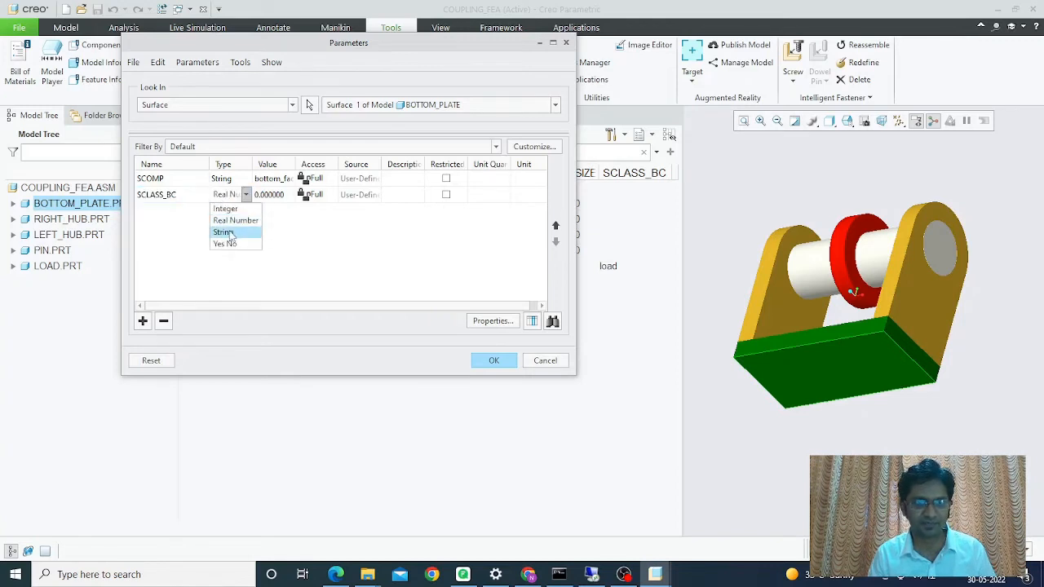
left_click(230, 233)
left_click(266, 196)
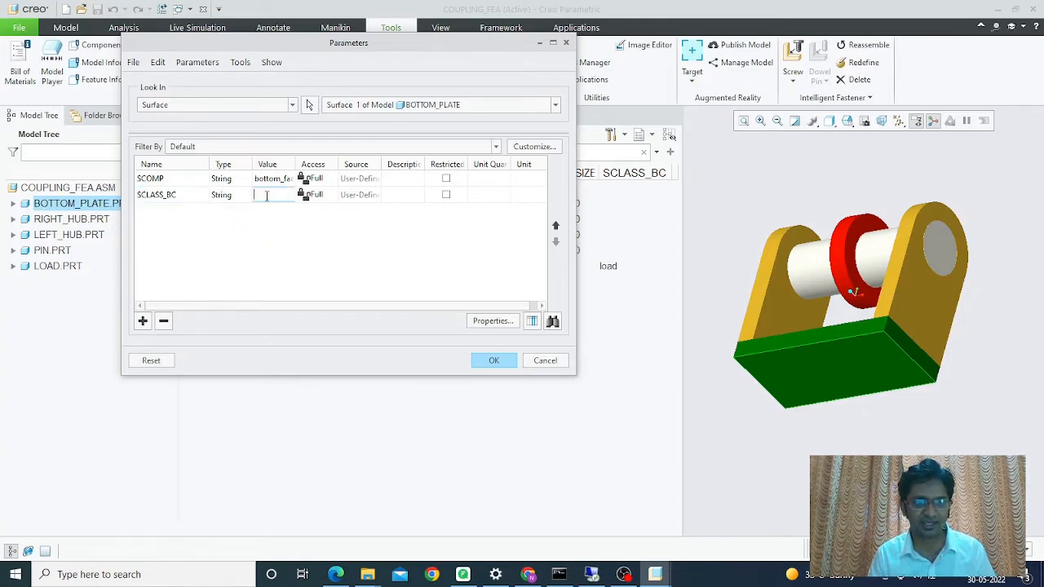
type("fix")
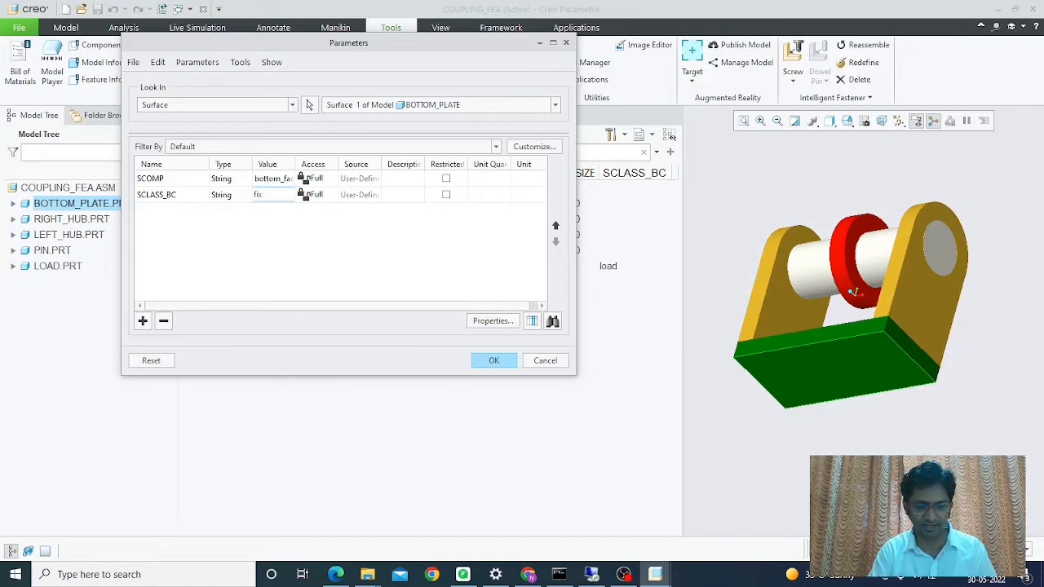
type("ed")
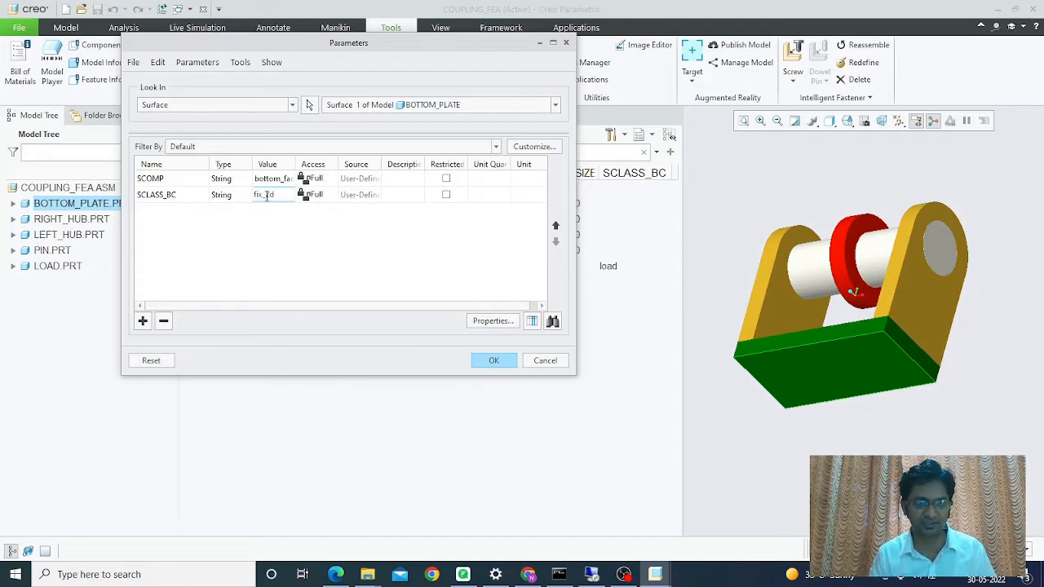
left_click(490, 361)
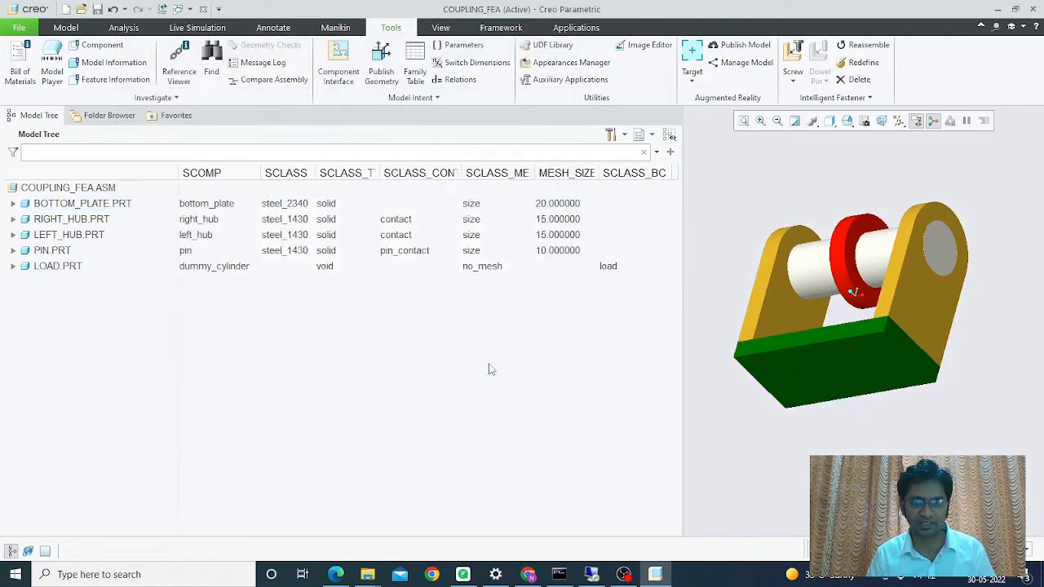
Save the COUPLING_FEA assembly with its tagged parts and surfaces.
middle_click_drag(751, 446, 754, 484)
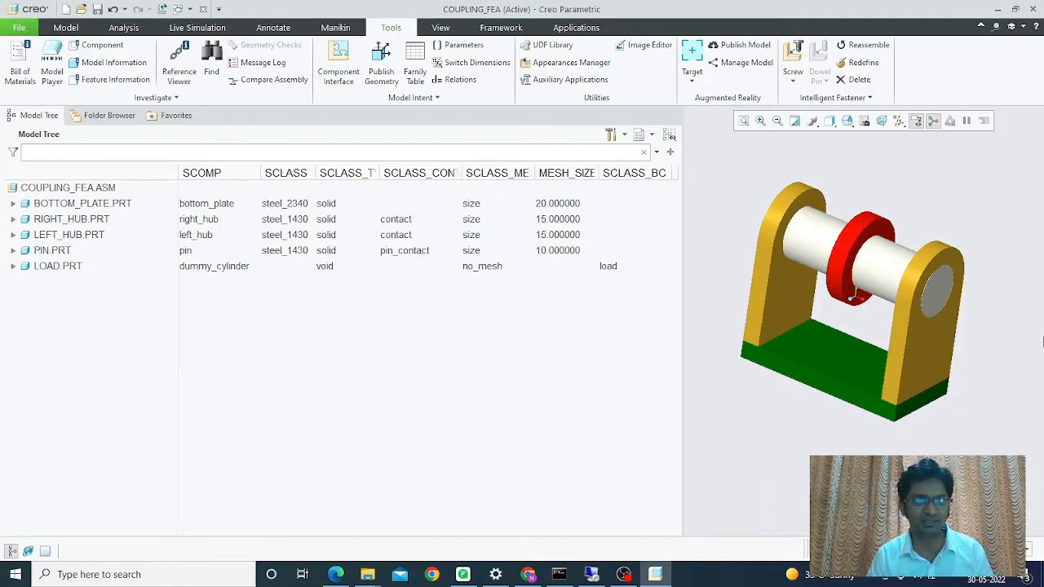
left_click(97, 9)
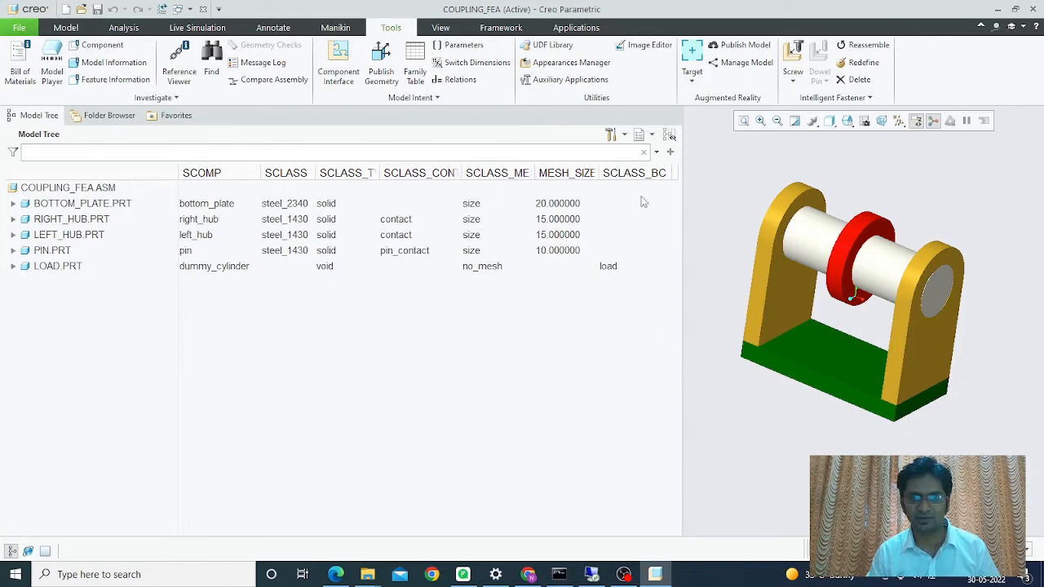
Export the model tree settings to the tut01 folder as a Configuration Files type file named tree.cfg.
left_click(622, 138)
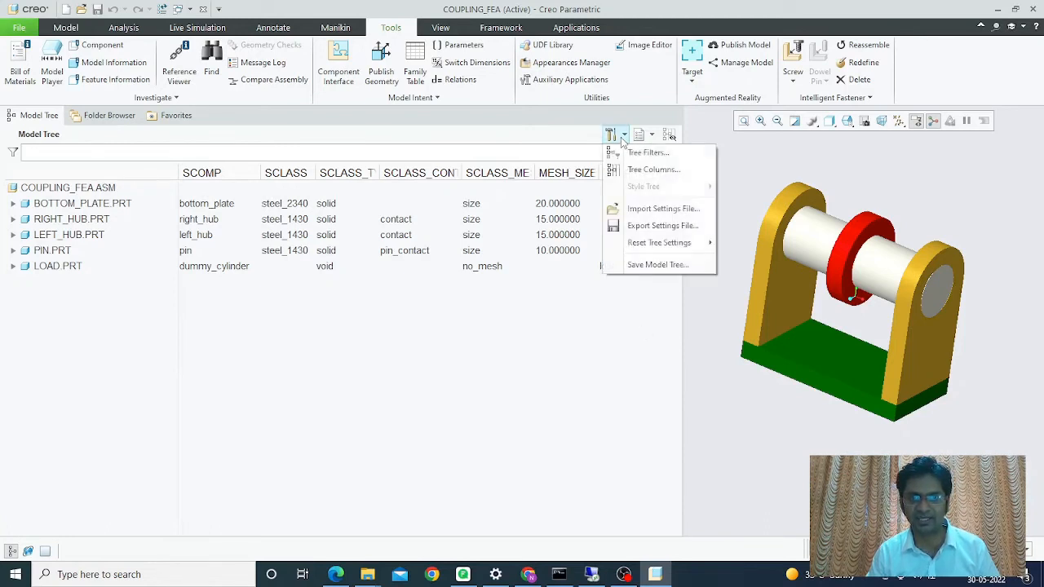
left_click(639, 227)
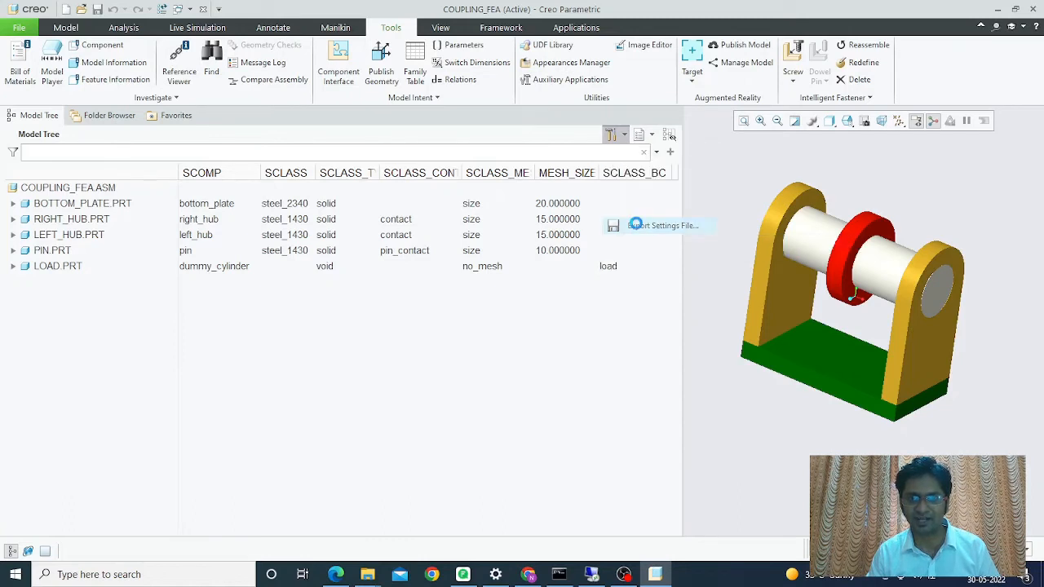
left_click(726, 434)
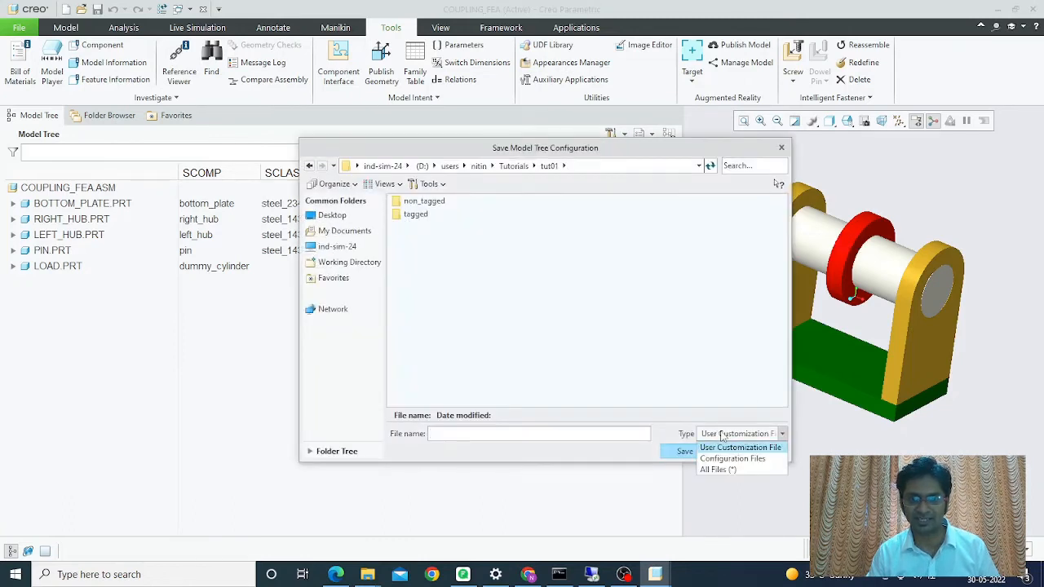
left_click(710, 459)
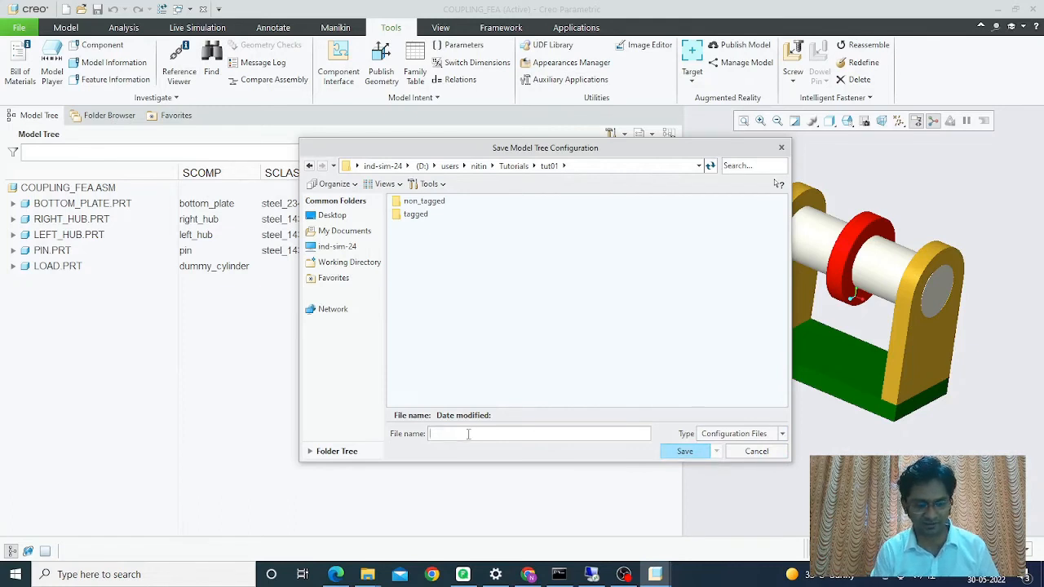
type("c")
key("BackSpace")
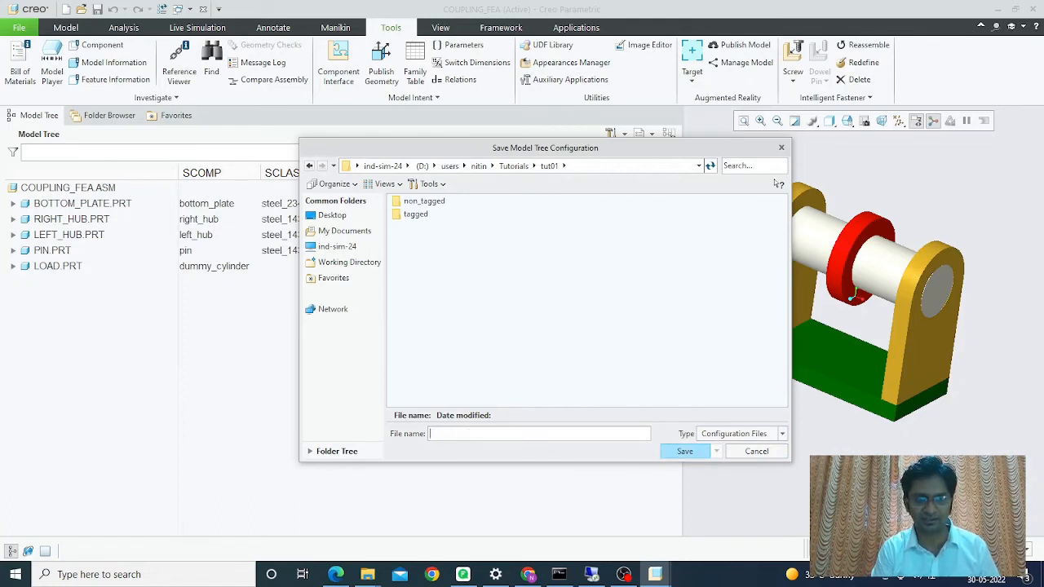
type("tree.cfg")
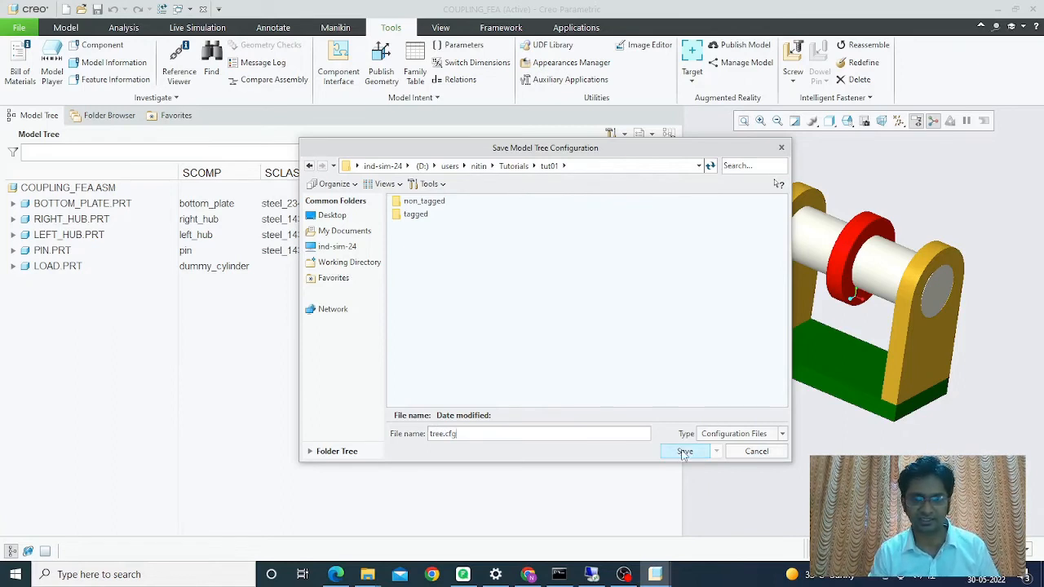
left_click(684, 452)
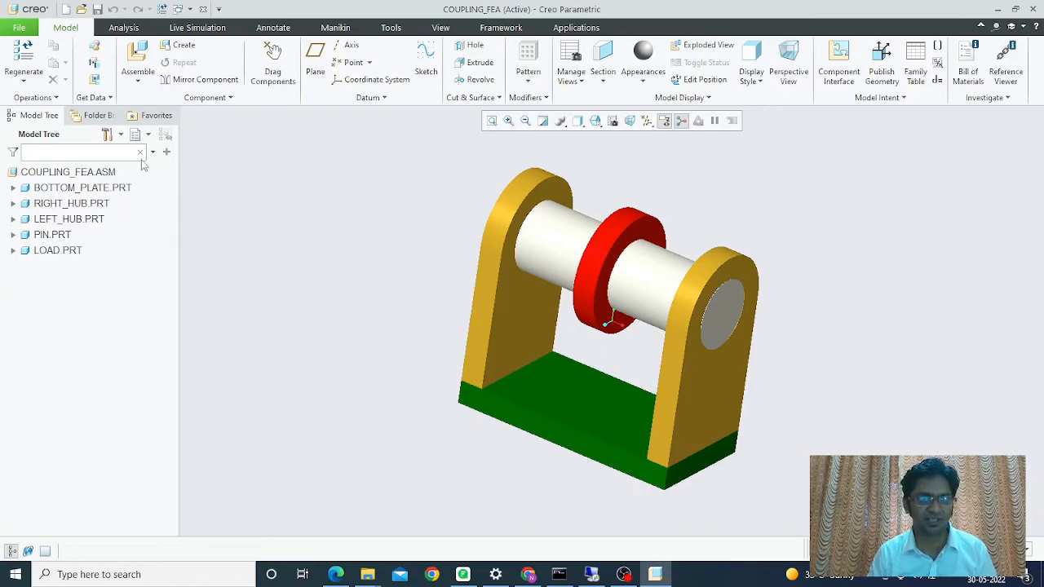
Import the model tree settings from tree.cfg in the tut01 folder and widen the model tree to show all parameter columns.
left_click(119, 140)
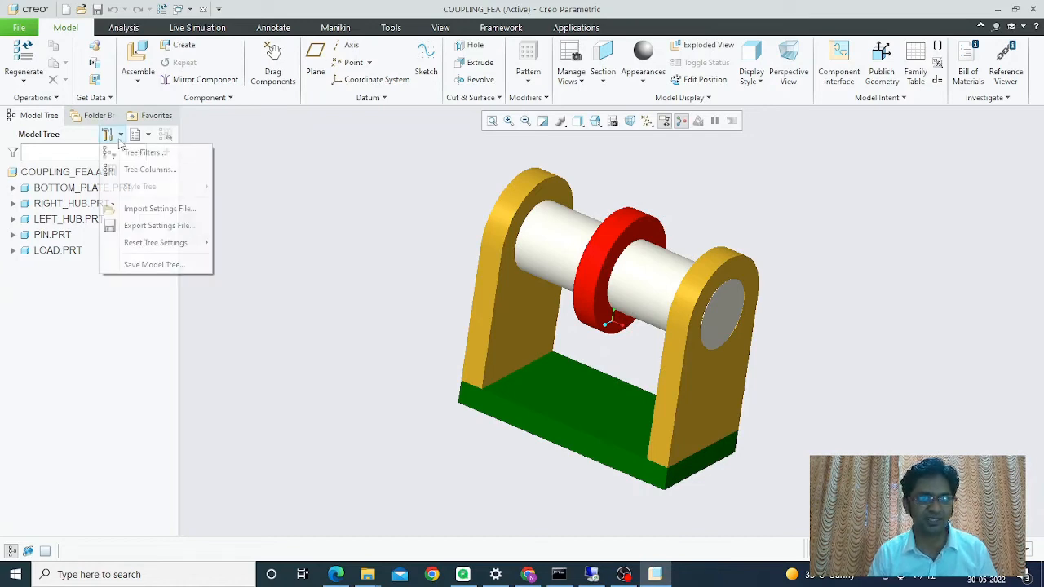
left_click(141, 209)
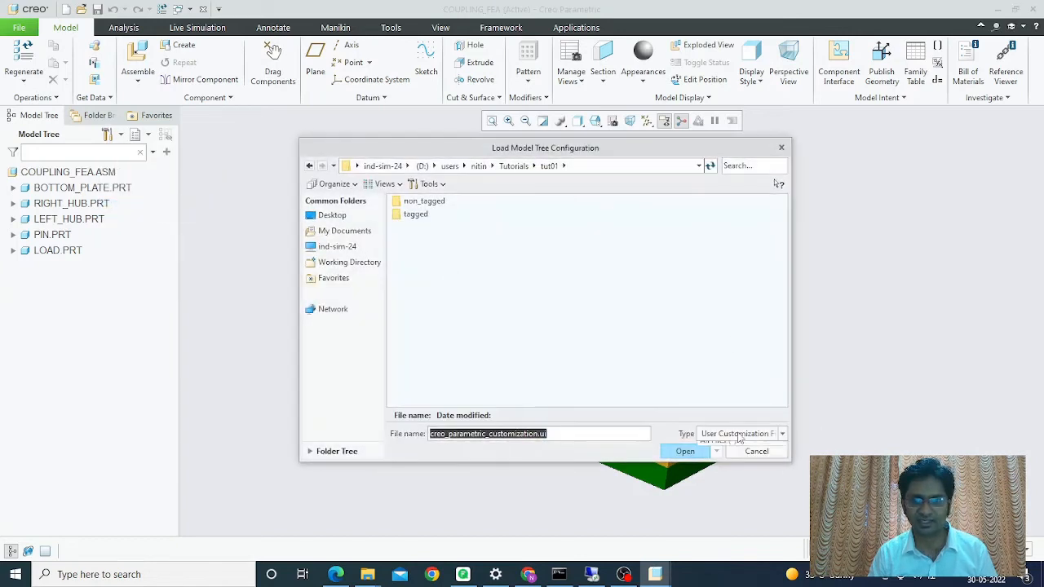
left_click(734, 457)
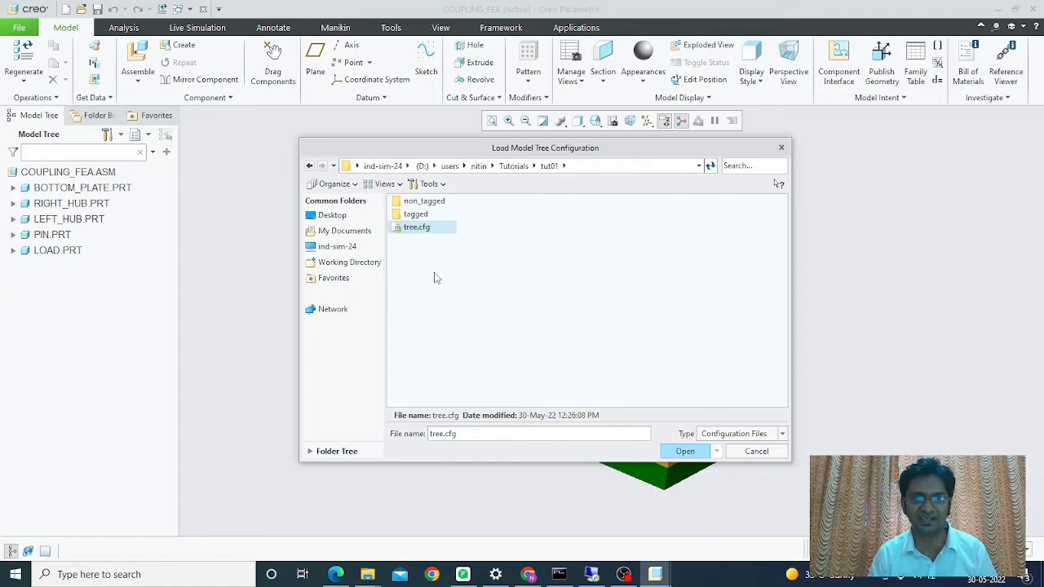
left_click(675, 454)
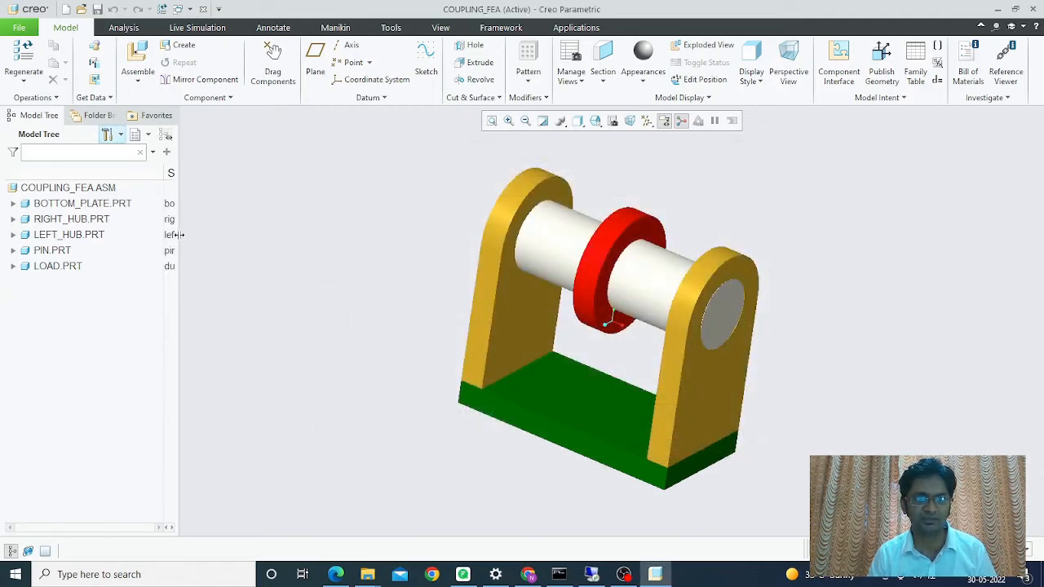
left_click_drag(177, 235, 685, 229)
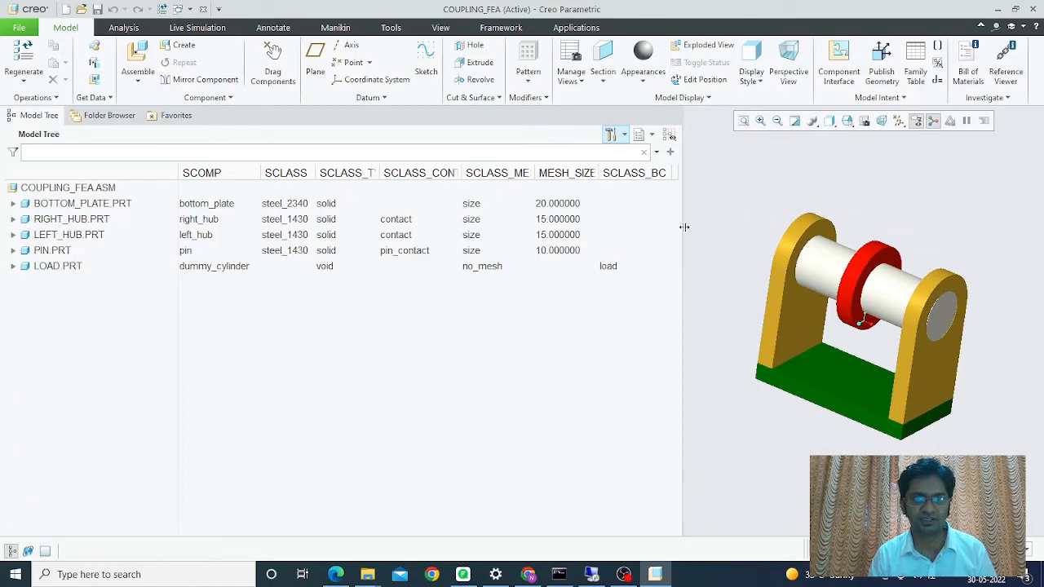